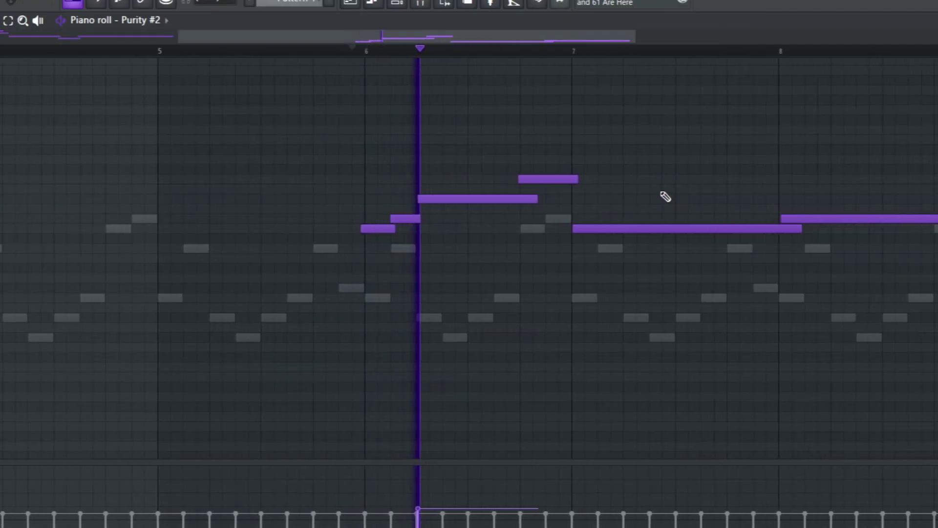
{"action": "scroll", "coordinate": [665, 197], "scroll_direction": "up", "scroll_amount": 1}
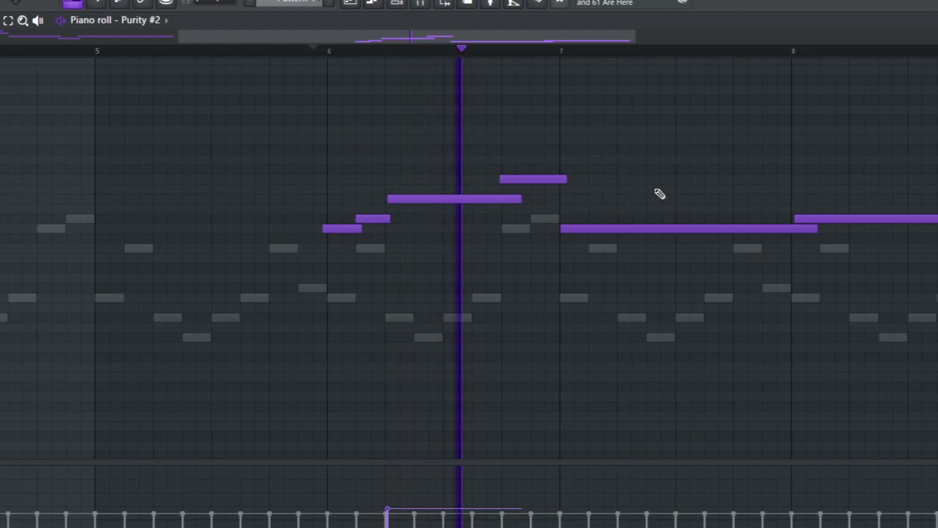
{"action": "scroll", "coordinate": [798, 194], "scroll_direction": "down", "scroll_amount": 2}
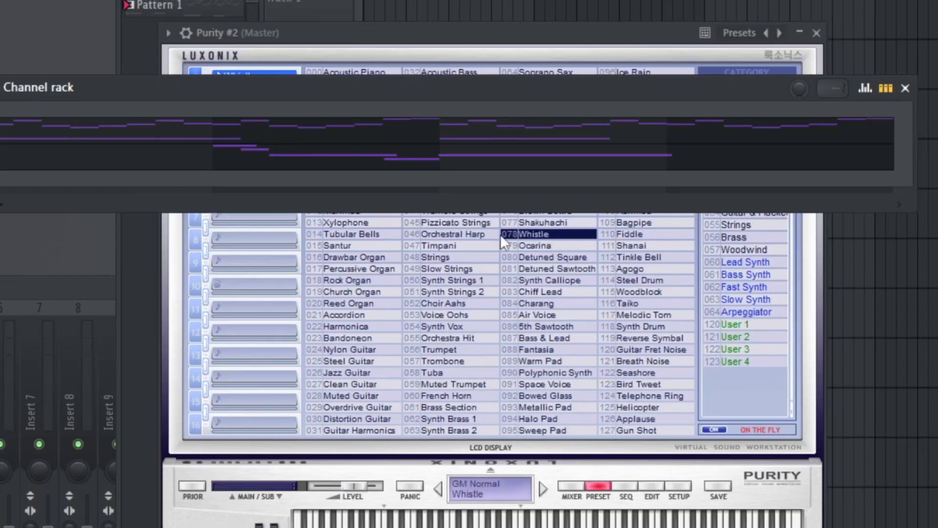
{"action": "left_click_drag", "start_coordinate": [492, 30], "coordinate": [449, 28]}
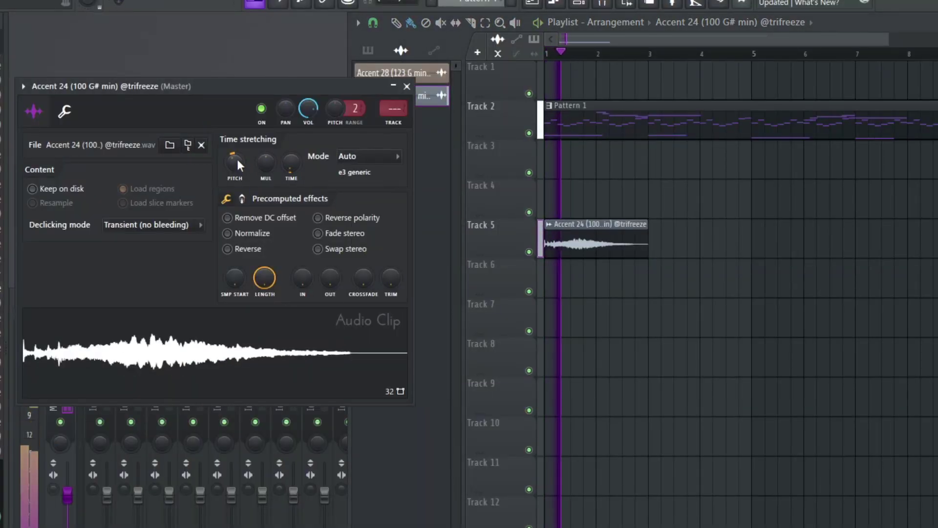
- Move the Accent 24 clip on Track 5 to bar 3 and give it a fade-in
{"action": "left_click_drag", "start_coordinate": [605, 239], "coordinate": [651, 240]}
{"action": "scroll", "coordinate": [692, 240], "scroll_direction": "up", "scroll_amount": 3}
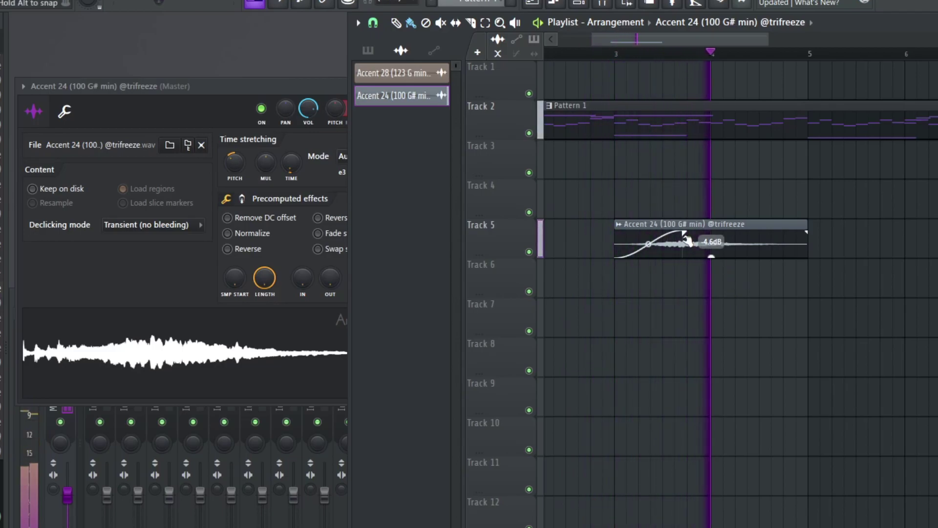
{"action": "scroll", "coordinate": [840, 283], "scroll_direction": "down", "scroll_amount": 2}
- Copy the Accent 24 clip to bar 7 on Track 5 and make the copy unique
{"action": "left_click_drag", "start_coordinate": [715, 239], "coordinate": [902, 243]}
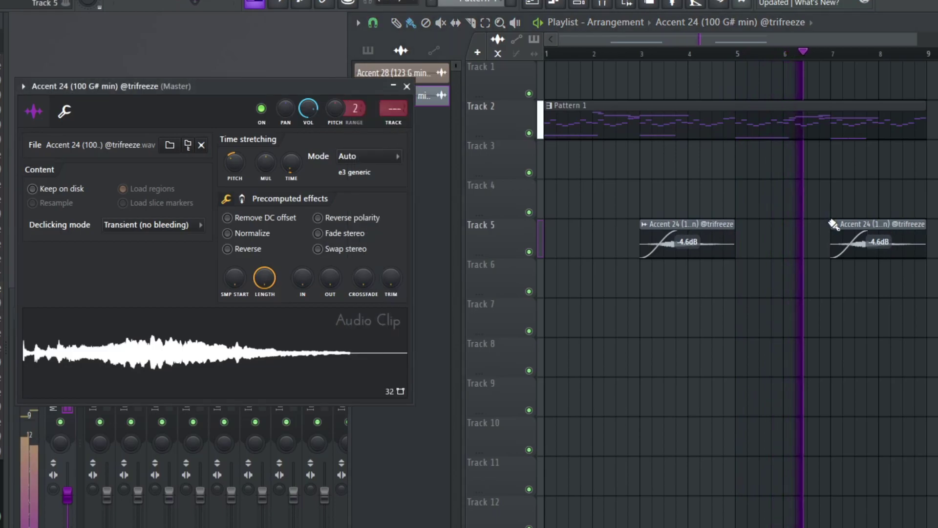
{"action": "right_click", "coordinate": [837, 228]}
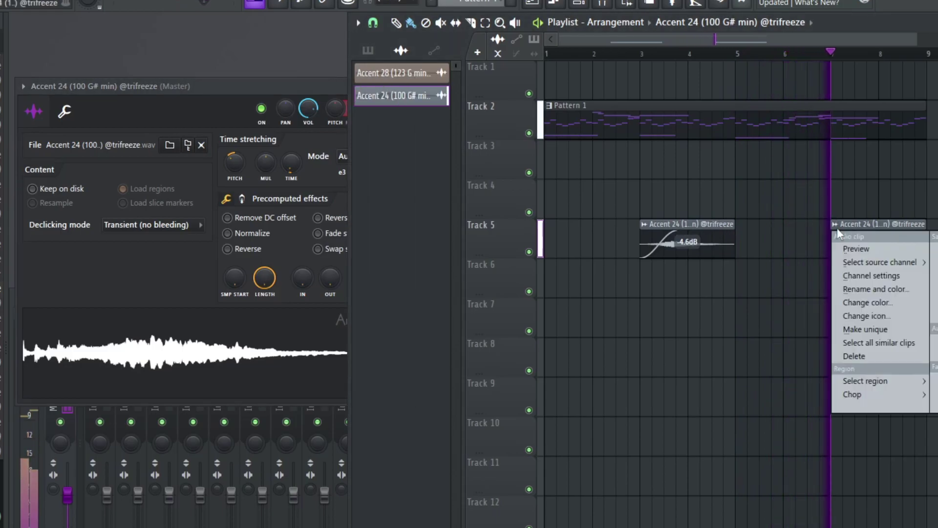
{"action": "left_click", "coordinate": [875, 328]}
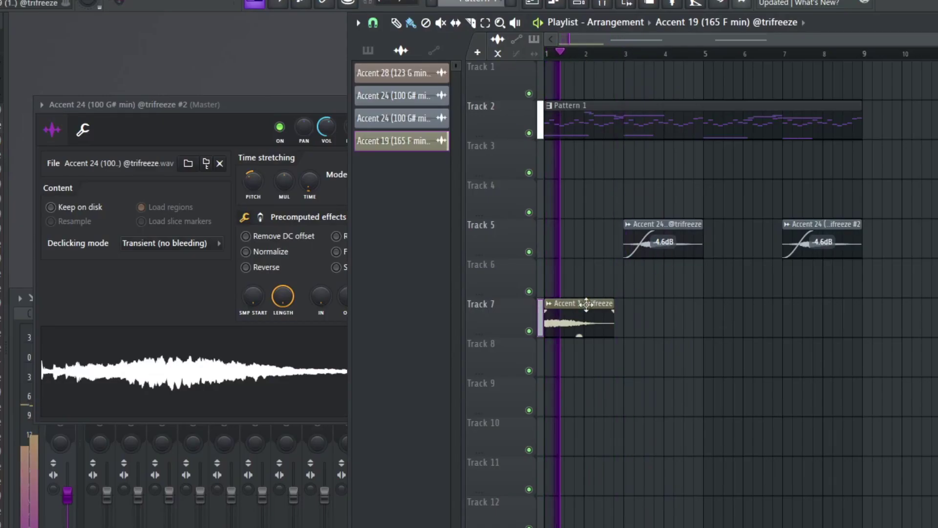
- Time-stretch the Accent 19 clip on Track 7 to end at bar 5 and set its stretching mode to Stretch
{"action": "double_click", "coordinate": [586, 304]}
{"action": "left_click_drag", "start_coordinate": [328, 201], "coordinate": [328, 181]}
{"action": "key", "text": "space"}
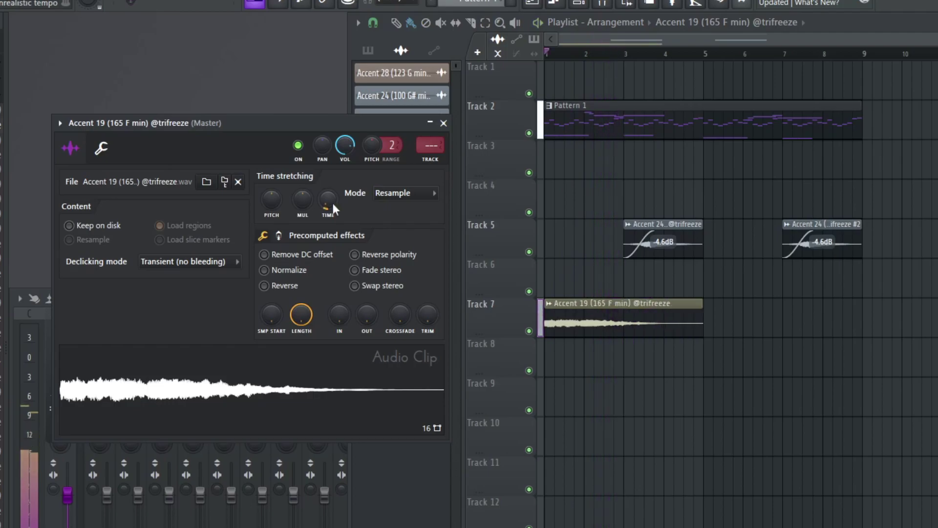
{"action": "left_click", "coordinate": [402, 200]}
{"action": "left_click", "coordinate": [396, 233]}
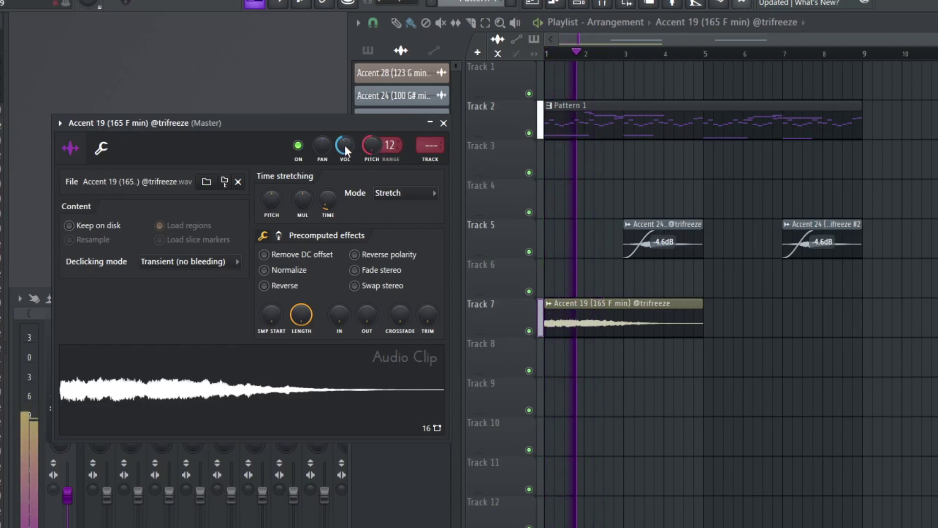
{"action": "left_click", "coordinate": [816, 400]}
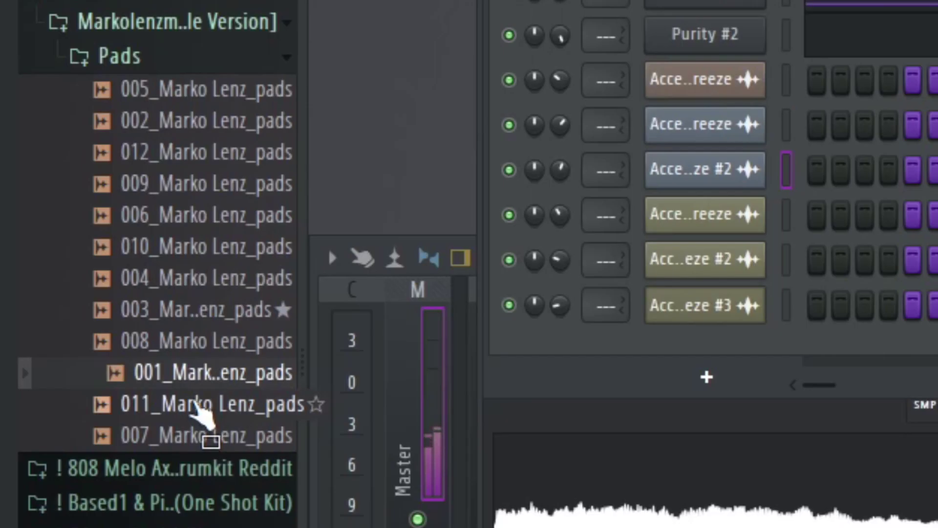
- Add the 001_Marko Lenz_pads sample as a new channel and extend its first F5 note to bar 3
{"action": "left_click_drag", "start_coordinate": [196, 403], "coordinate": [759, 348]}
{"action": "left_click", "coordinate": [759, 348]}
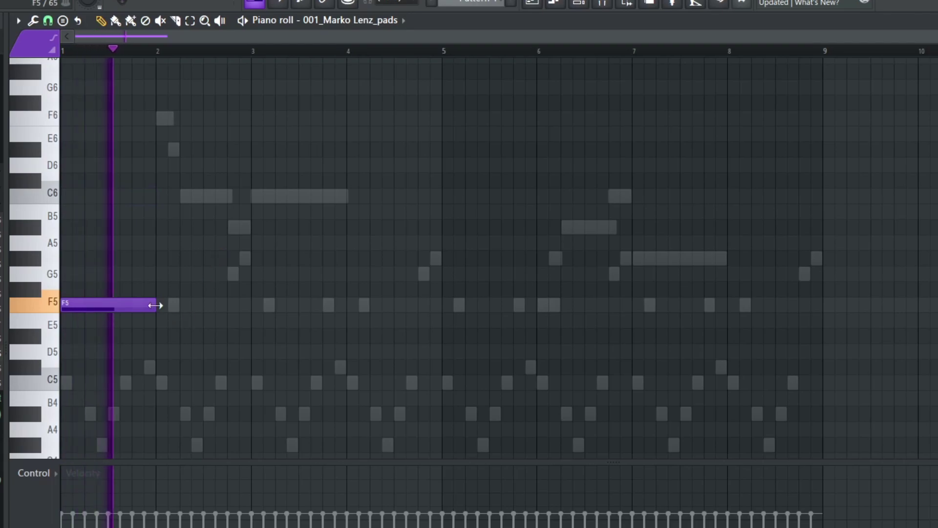
{"action": "left_click_drag", "start_coordinate": [161, 304], "coordinate": [252, 304]}
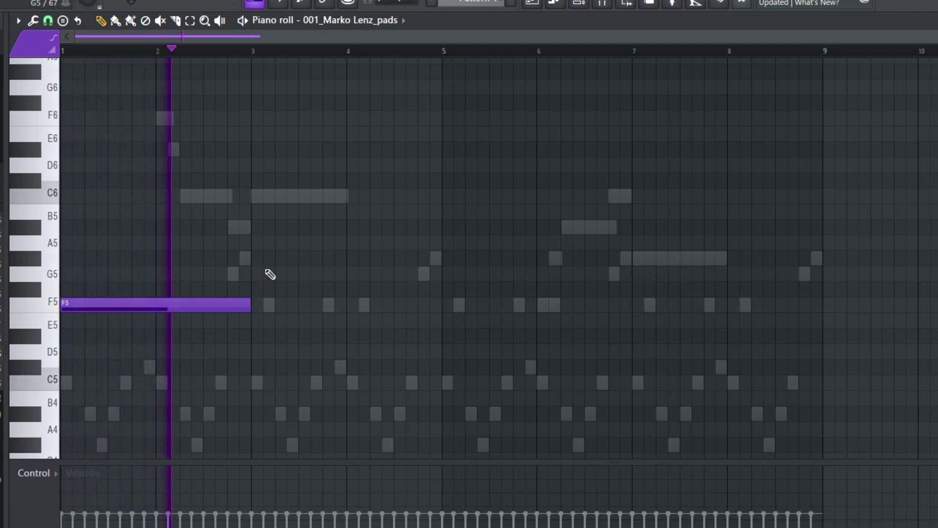
- Duplicate the two-bar F5 pad note so the copy fills bars 3 and 4
{"action": "scroll", "coordinate": [281, 274], "scroll_direction": "down", "scroll_amount": 2}
{"action": "scroll", "coordinate": [278, 256], "scroll_direction": "up", "scroll_amount": 3}
{"action": "key", "text": "ctrl+b"}
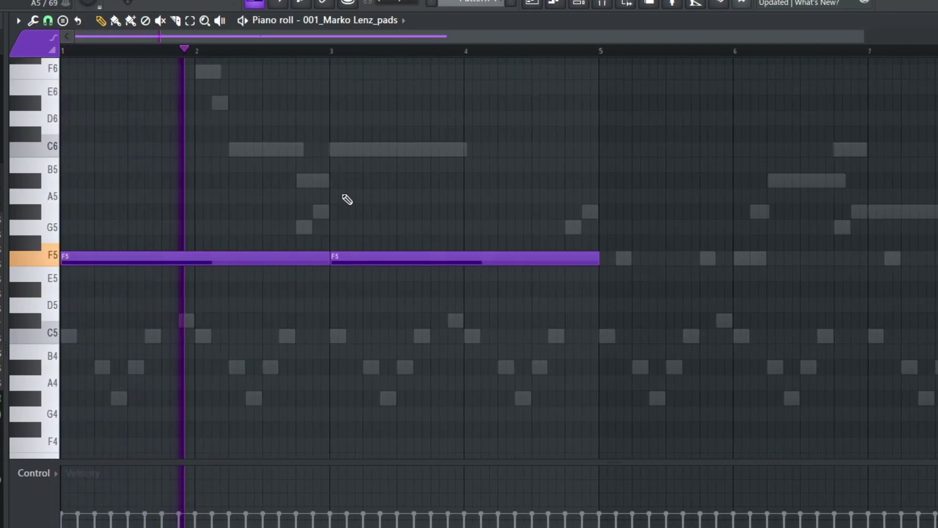
{"action": "key", "text": "ctrl+d"}
- Arrange the pad notes as one-bar F5 at bar 3, one-bar C6 at bar 4, and two-bar C#5 and C5 at bars 5 and 7
{"action": "scroll", "coordinate": [362, 195], "scroll_direction": "down", "scroll_amount": 2}
{"action": "left_click", "coordinate": [254, 336]}
{"action": "left_click_drag", "start_coordinate": [201, 236], "coordinate": [418, 373]}
{"action": "key", "text": "ctrl+b"}
{"action": "scroll", "coordinate": [654, 366], "scroll_direction": "down", "scroll_amount": 1}
{"action": "right_click", "coordinate": [654, 336]}
{"action": "left_click_drag", "start_coordinate": [482, 259], "coordinate": [476, 329]}
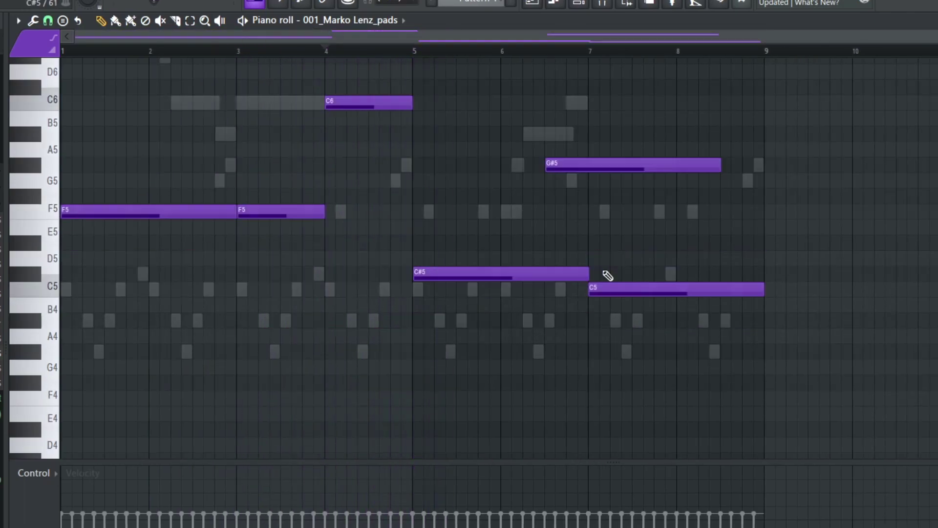
- Delete the G#5 pad note in the second half of bar 6 and play the pattern from bar 5
{"action": "key", "text": "space"}
{"action": "right_click", "coordinate": [560, 165]}
{"action": "left_click", "coordinate": [416, 51]}
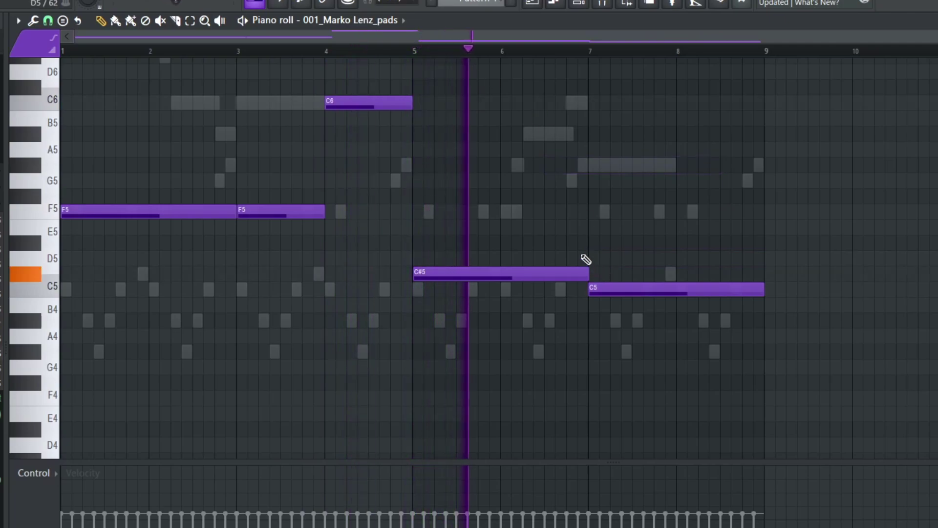
- Shorten the C5 pad note to the middle of bar 8 and fill the rest up to bar 9 with a D#5 note
{"action": "left_click", "coordinate": [724, 243]}
{"action": "left_click_drag", "start_coordinate": [772, 302], "coordinate": [722, 290]}
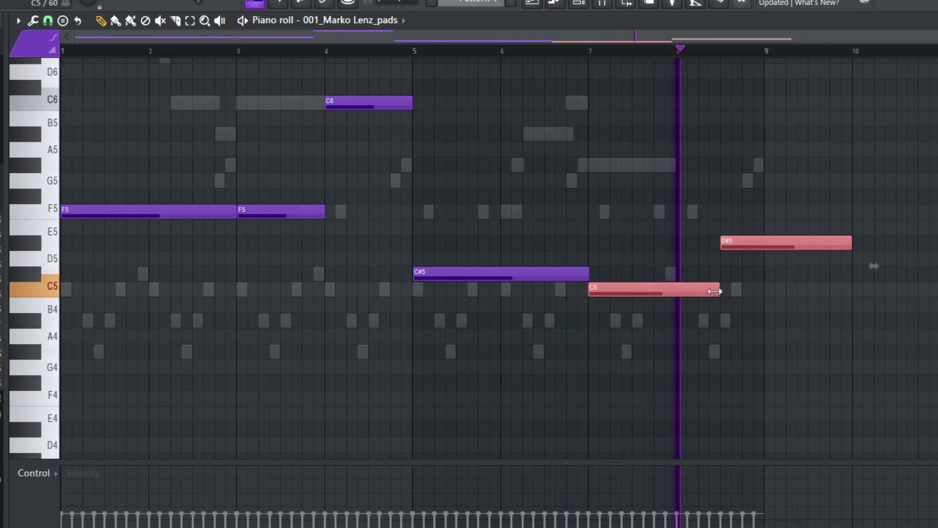
{"action": "left_click", "coordinate": [860, 239], "text": "ctrl"}
{"action": "left_click_drag", "start_coordinate": [847, 244], "coordinate": [777, 251]}
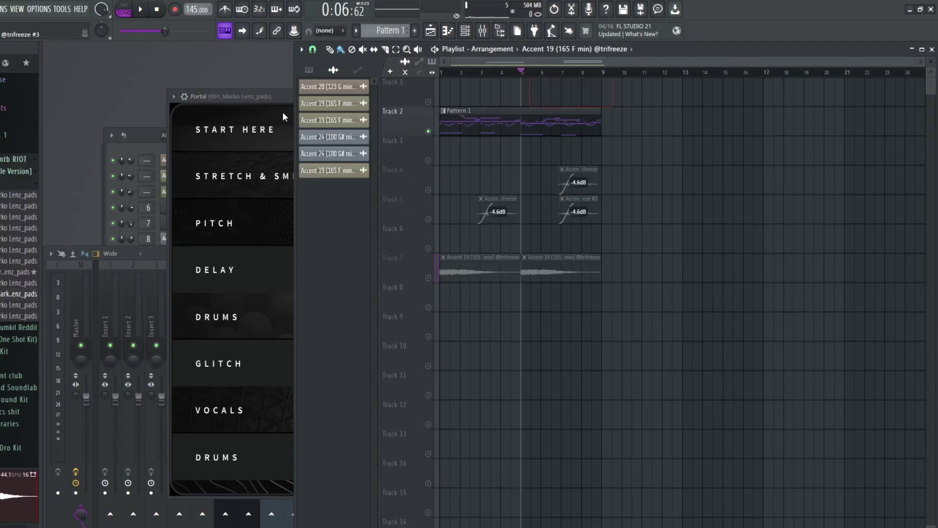
- Load the Grain Swells preset in Portal for the pad and adjust its dry/wet mix during playback
{"action": "scroll", "coordinate": [438, 272], "scroll_direction": "up", "scroll_amount": 3}
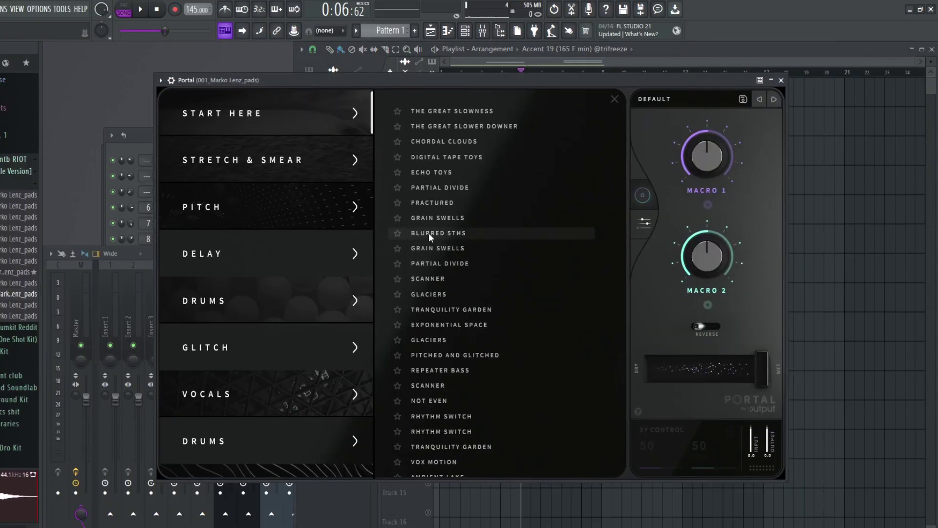
{"action": "left_click", "coordinate": [447, 247]}
{"action": "key", "text": "space"}
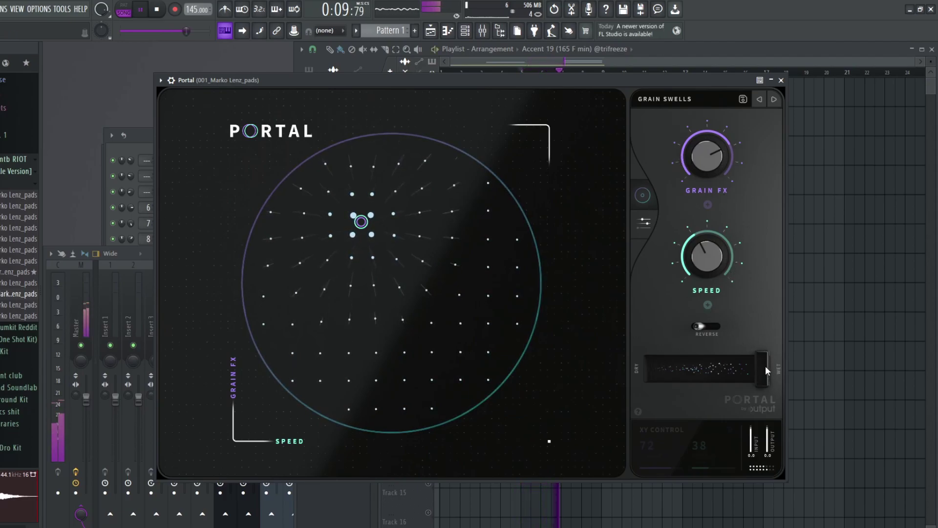
{"action": "left_click_drag", "start_coordinate": [698, 365], "coordinate": [731, 370]}
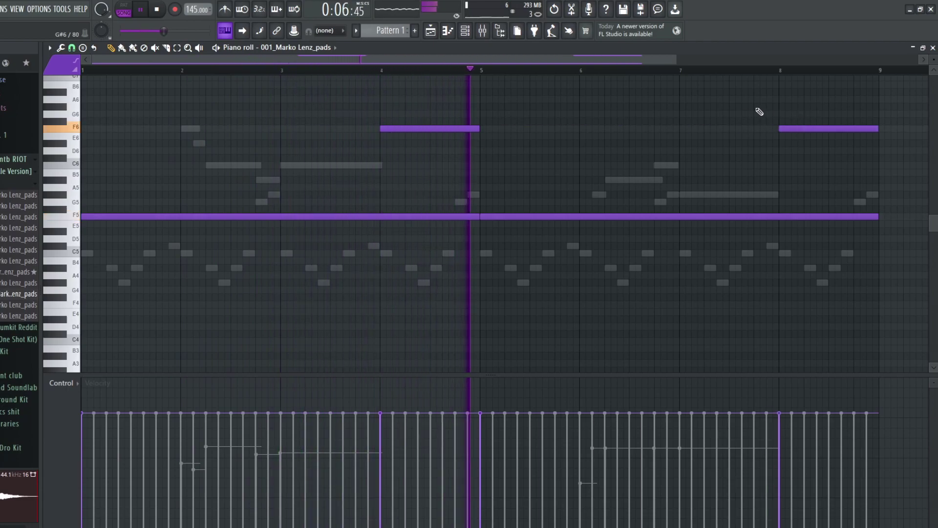
- Add the rio - smooth bass sample as a new channel and open its notes in the piano roll
{"action": "scroll", "coordinate": [803, 212], "scroll_direction": "down", "scroll_amount": 1}
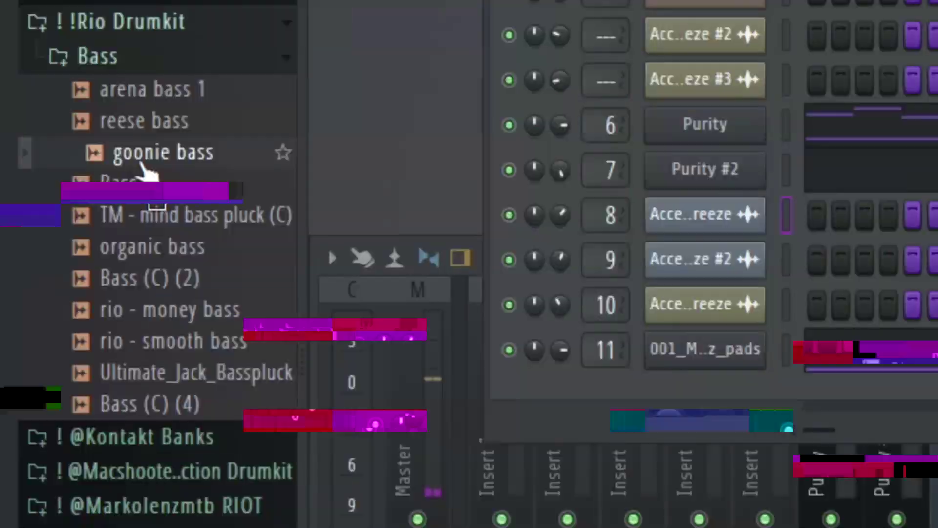
{"action": "left_click_drag", "start_coordinate": [175, 310], "coordinate": [698, 408]}
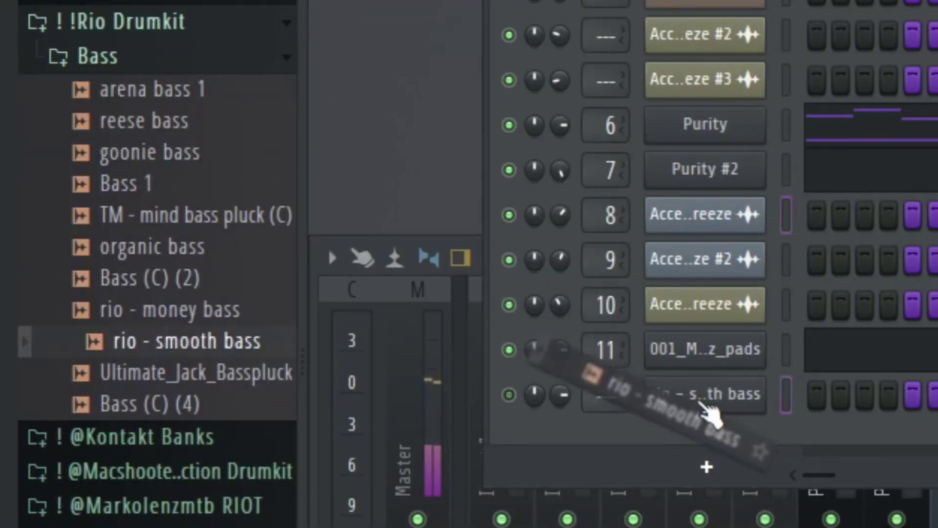
{"action": "right_click", "coordinate": [762, 386]}
{"action": "left_click", "coordinate": [782, 392]}
{"action": "left_click", "coordinate": [310, 123]}
{"action": "scroll", "coordinate": [454, 171], "scroll_direction": "up", "scroll_amount": 2}
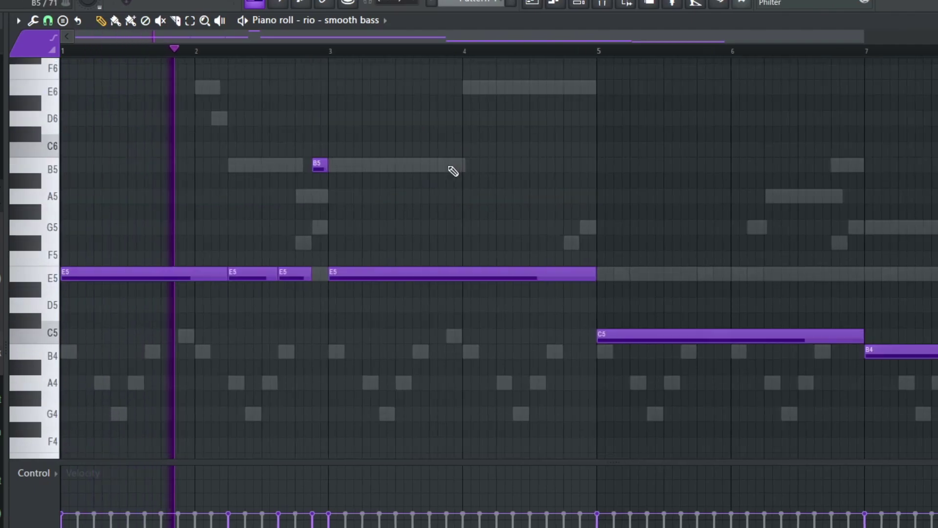
- Check the Purity #2 melody, adjust the C5 bass note at bar 5 and apply quick legato to the bass line
{"action": "double_click", "coordinate": [454, 171]}
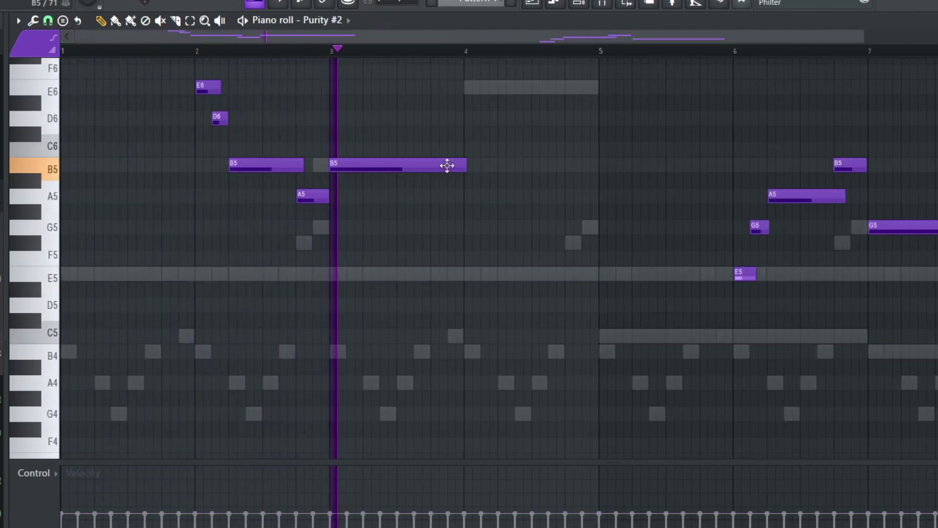
{"action": "double_click", "coordinate": [321, 165]}
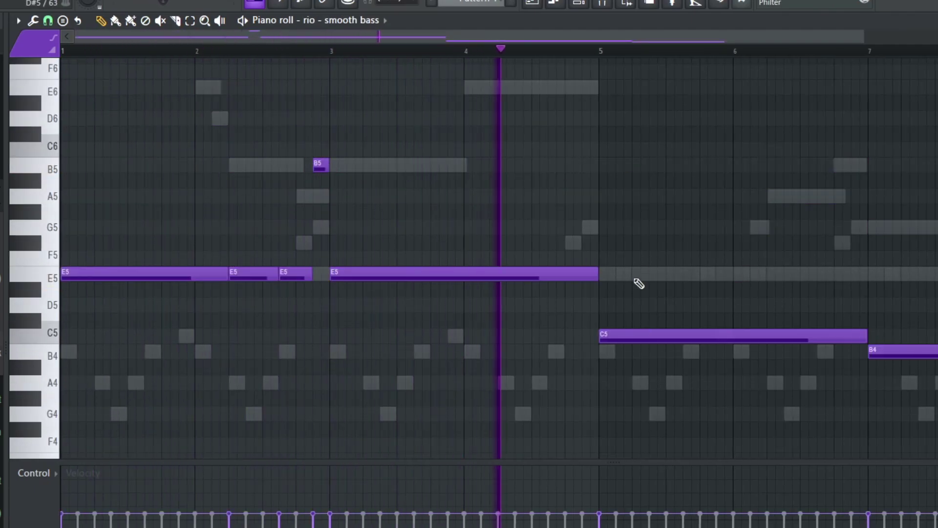
{"action": "left_click_drag", "start_coordinate": [666, 338], "coordinate": [764, 339]}
{"action": "key", "text": "ctrl+l"}
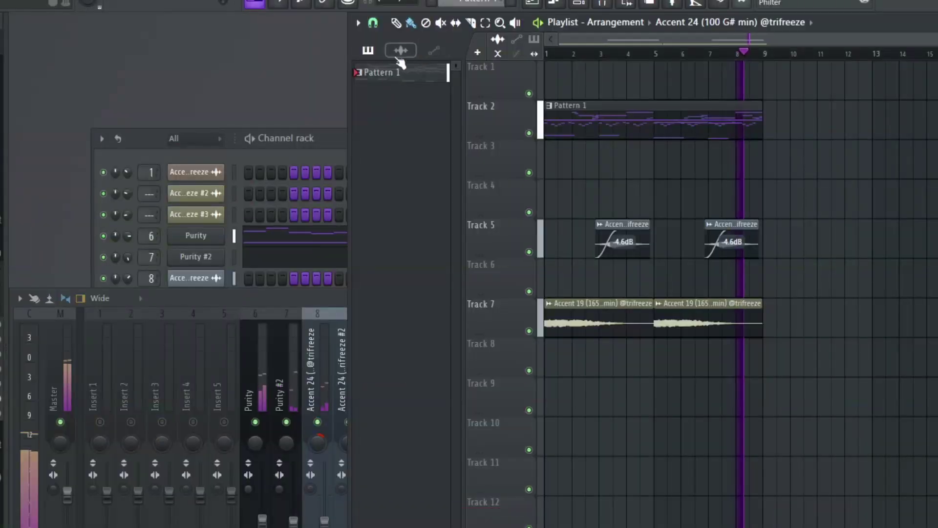
- Split Pattern 1 by channel and place the Purity, Purity #2, pad and Pluck Bass patterns on Tracks 1 to 4
{"action": "right_click", "coordinate": [398, 72]}
{"action": "left_click", "coordinate": [409, 285]}
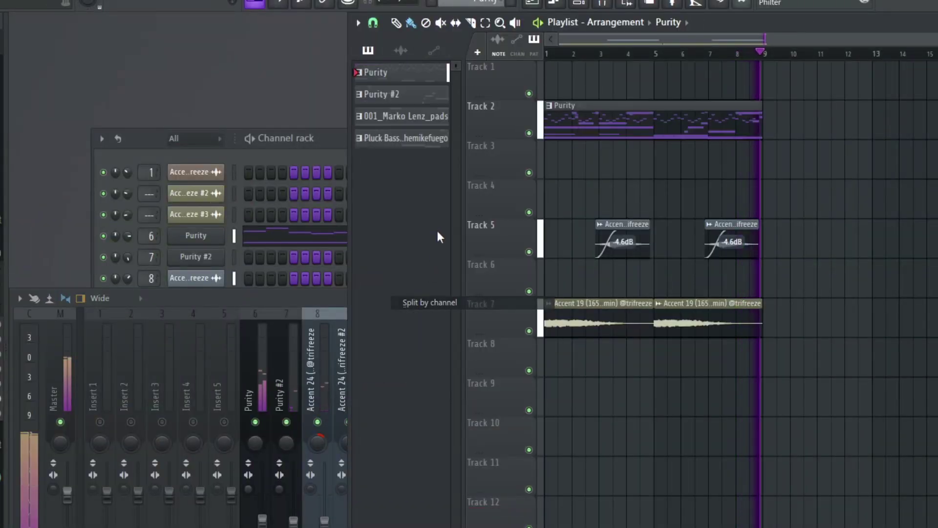
{"action": "left_click_drag", "start_coordinate": [453, 116], "coordinate": [600, 362]}
{"action": "left_click", "coordinate": [652, 133]}
{"action": "right_click", "coordinate": [653, 130]}
- Duplicate all clips of the eight-bar arrangement so the copy starts at bar 9
{"action": "left_click_drag", "start_coordinate": [774, 496], "coordinate": [631, 74]}
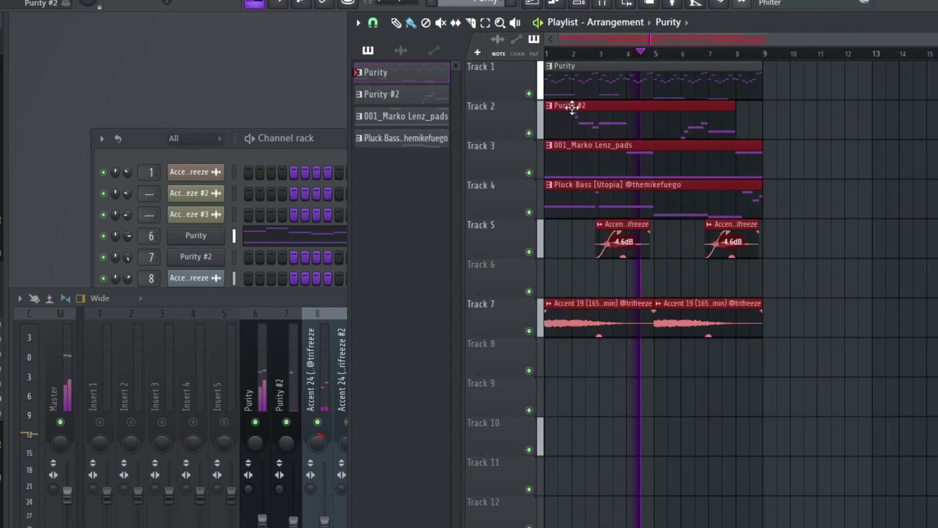
{"action": "key", "text": "ctrl+b"}
{"action": "right_click", "coordinate": [827, 147]}
{"action": "key", "text": "ctrl+b"}
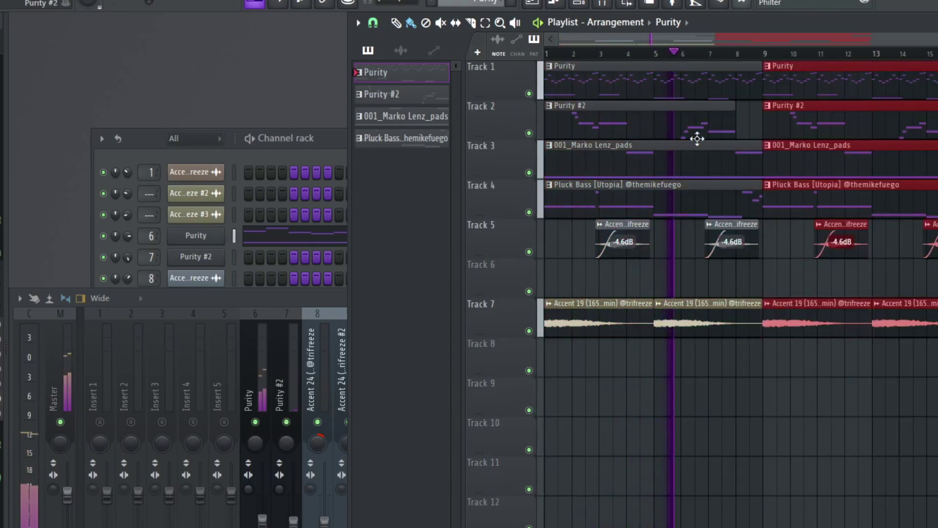
{"action": "key", "text": "ctrl+d"}
{"action": "scroll", "coordinate": [827, 204], "scroll_direction": "down", "scroll_amount": 2}
{"action": "scroll", "coordinate": [744, 60], "scroll_direction": "down", "scroll_amount": 1}
{"action": "scroll", "coordinate": [742, 59], "scroll_direction": "up", "scroll_amount": 1}
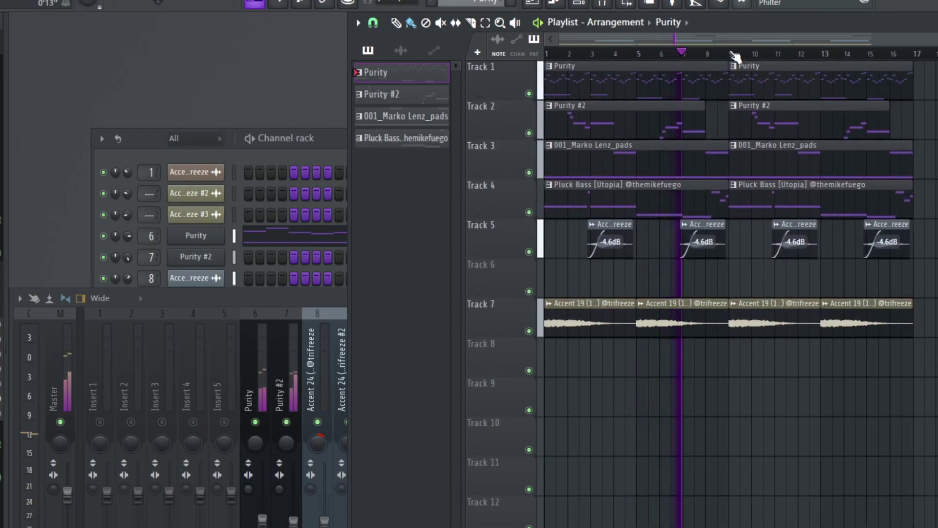
{"action": "scroll", "coordinate": [676, 311], "scroll_direction": "down", "scroll_amount": 1}
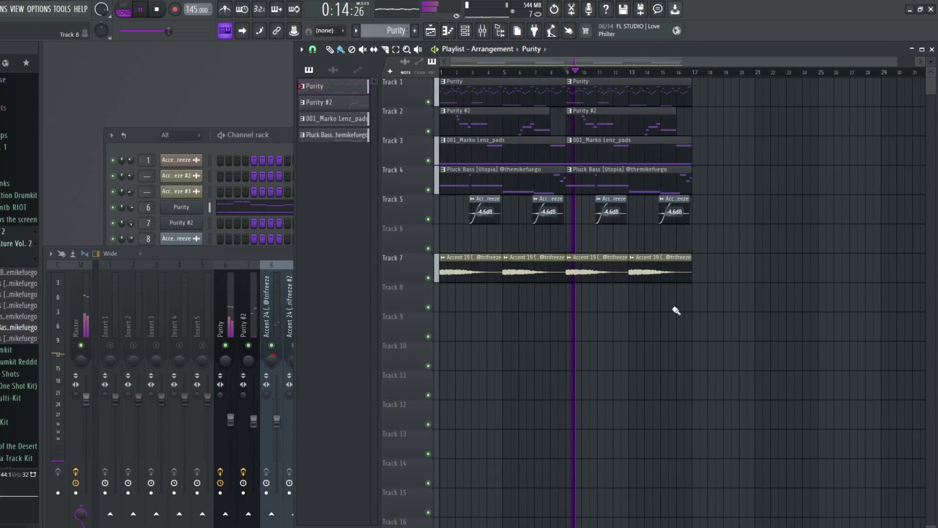
- Delete the Purity #2 and Pluck Bass clips at bar 9 and duplicate the remaining section to bar 17
{"action": "right_click", "coordinate": [600, 117]}
{"action": "left_click_drag", "start_coordinate": [749, 339], "coordinate": [577, 90]}
{"action": "key", "text": "ctrl+b"}
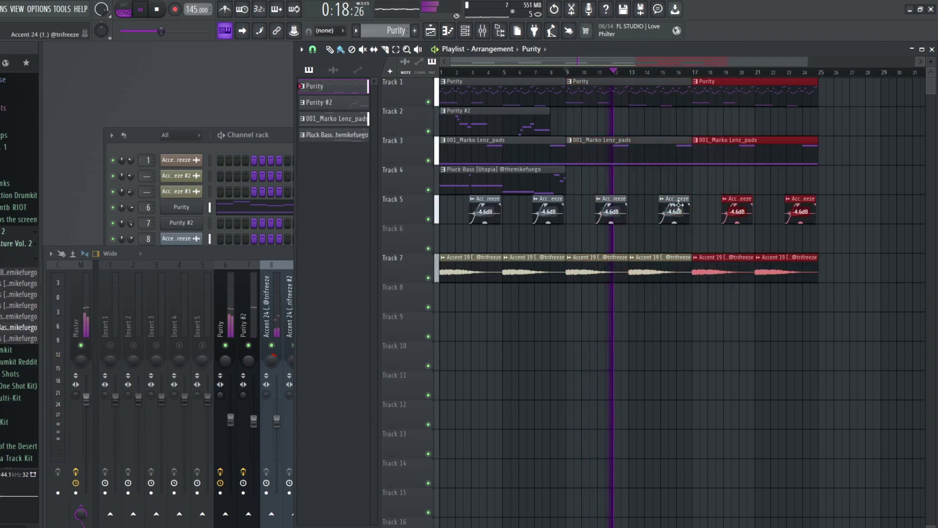
- Remove the Accent clips after bar 17 and add a Pluck Bass clip on Track 4 at bar 17
{"action": "scroll", "coordinate": [657, 185], "scroll_direction": "down", "scroll_amount": 3}
{"action": "right_click", "coordinate": [652, 179]}
{"action": "right_click", "coordinate": [717, 267]}
{"action": "right_click", "coordinate": [682, 265]}
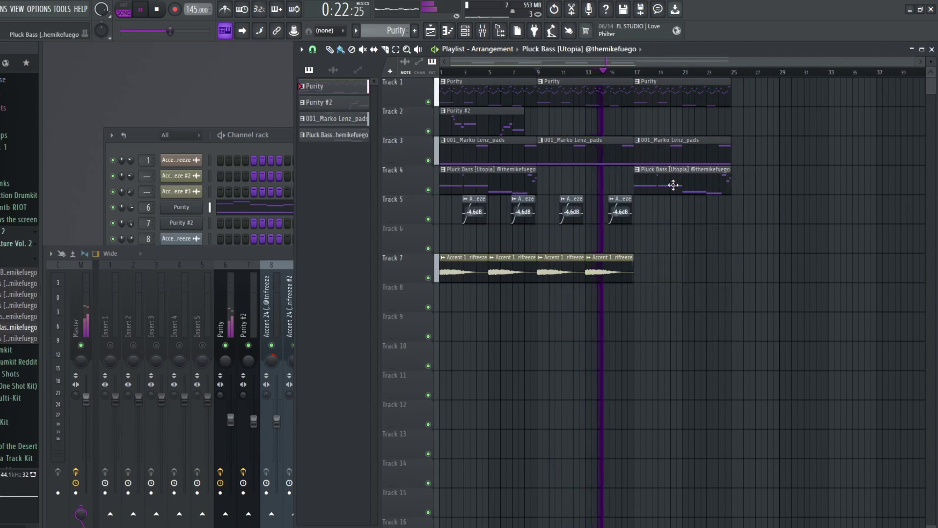
- Place the favourite transition [raw] sample on Track 8 just before bar 17 and open its clip settings
{"action": "left_click", "coordinate": [26, 63]}
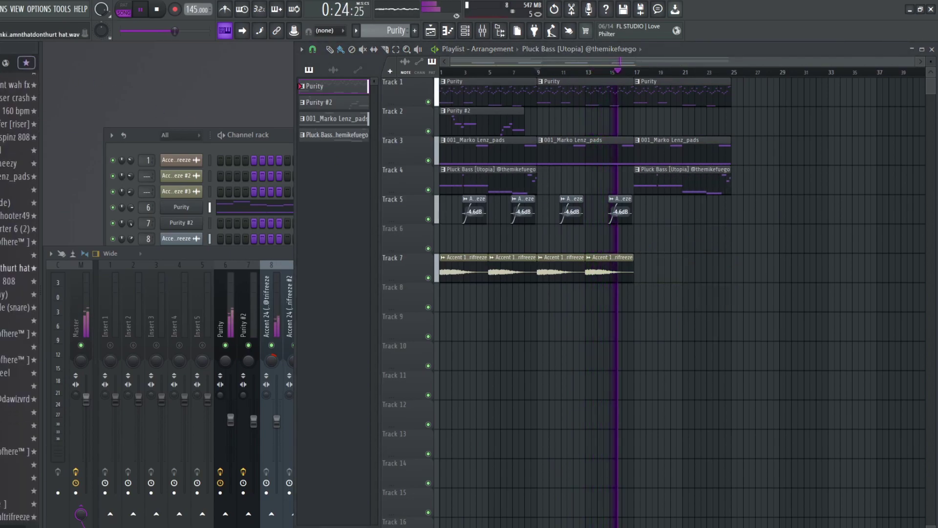
{"action": "left_click_drag", "start_coordinate": [606, 308], "coordinate": [587, 295]}
{"action": "scroll", "coordinate": [645, 298], "scroll_direction": "up", "scroll_amount": 6}
{"action": "scroll", "coordinate": [647, 295], "scroll_direction": "up", "scroll_amount": 2}
{"action": "double_click", "coordinate": [589, 294]}
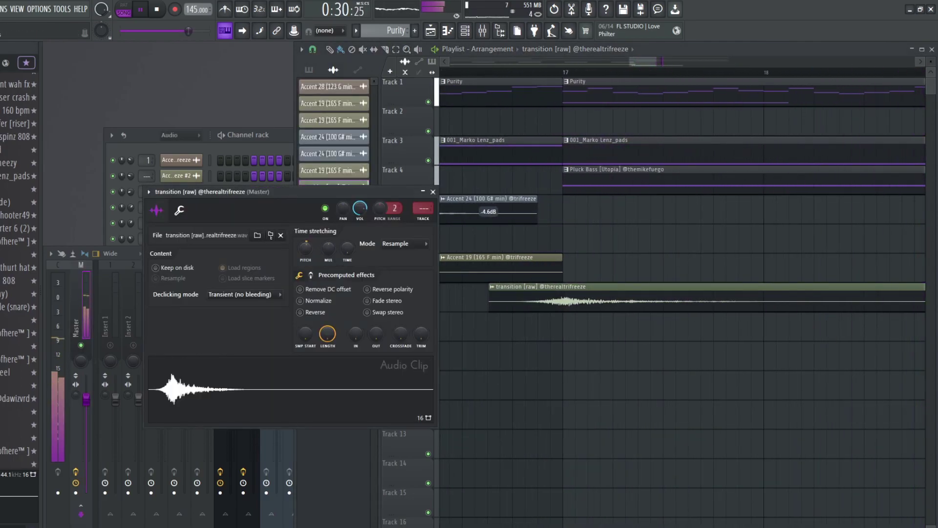
- Play the arrangement from just before bar 17 to hear the transition sample
{"action": "left_click", "coordinate": [499, 72]}
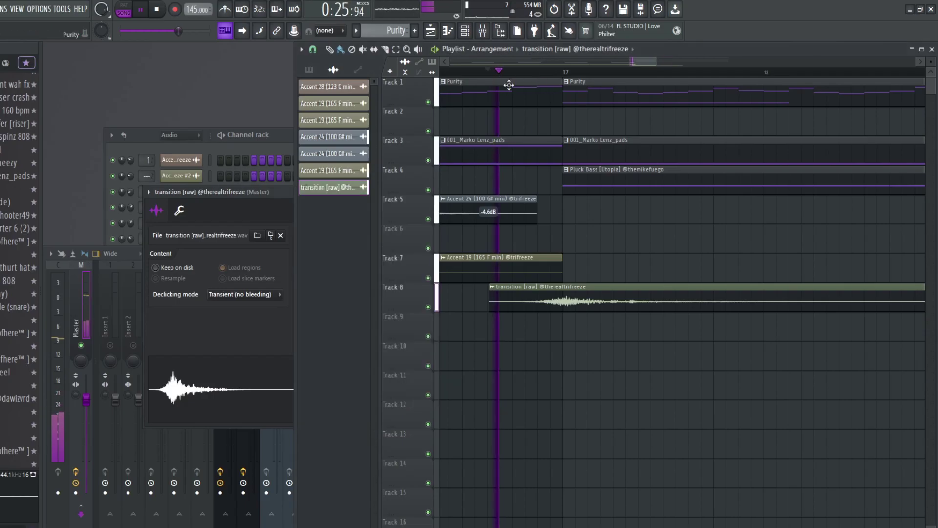
- Open the envelope settings of the 808 (sizzle) channel in the drum project
{"action": "left_click", "coordinate": [245, 210]}
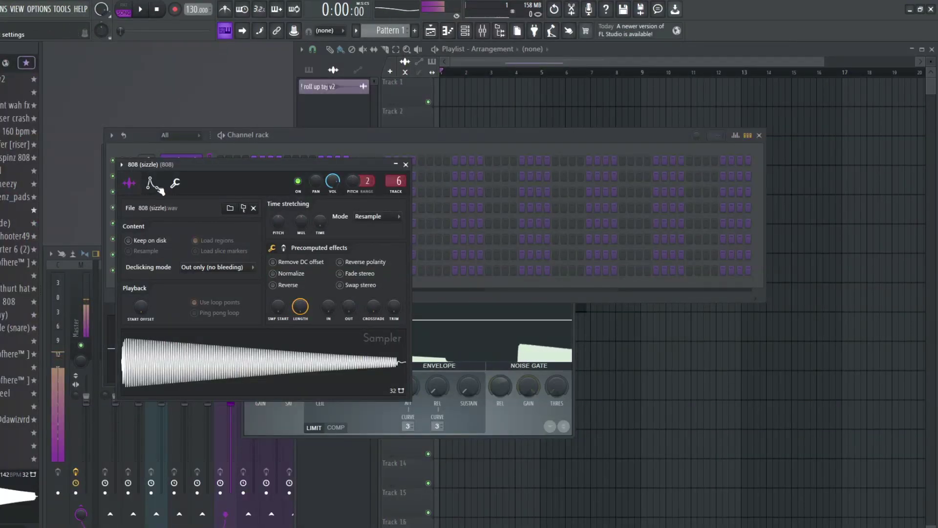
{"action": "left_click", "coordinate": [152, 184]}
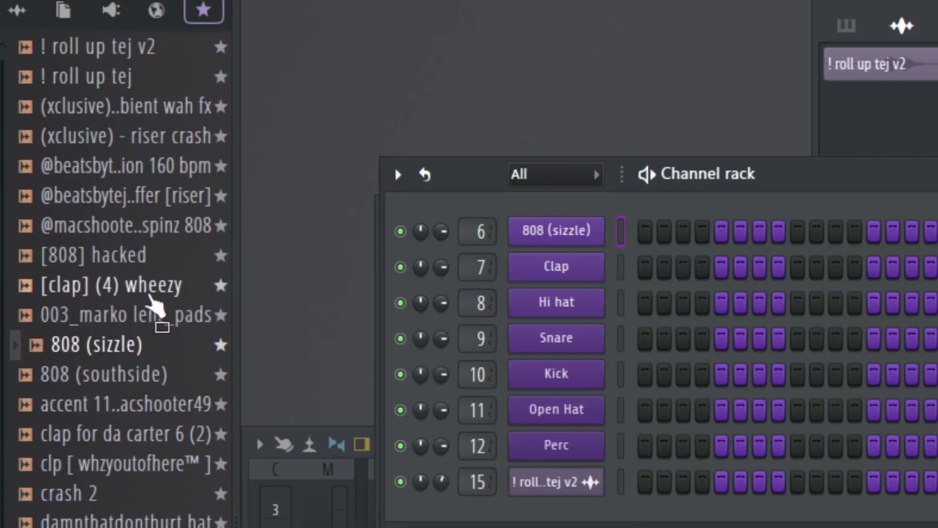
- Load the [clap] (4) wheezy, hi hvt 1, KCK 1 and Percs (3) samples onto the matching drum channels
{"action": "left_click_drag", "start_coordinate": [9, 184], "coordinate": [193, 176]}
{"action": "scroll", "coordinate": [0, 279], "scroll_direction": "down", "scroll_amount": 2}
{"action": "left_click_drag", "start_coordinate": [132, 317], "coordinate": [556, 102]}
{"action": "scroll", "coordinate": [146, 342], "scroll_direction": "down", "scroll_amount": 5}
{"action": "left_click_drag", "start_coordinate": [576, 290], "coordinate": [550, 251]}
{"action": "scroll", "coordinate": [146, 293], "scroll_direction": "up", "scroll_amount": 5}
{"action": "left_click_drag", "start_coordinate": [141, 274], "coordinate": [559, 172]}
{"action": "scroll", "coordinate": [103, 274], "scroll_direction": "down", "scroll_amount": 5}
- Audition snare samples and load DY Trunk Snare (4) onto the Snare channel
{"action": "left_click_drag", "start_coordinate": [152, 321], "coordinate": [156, 323]}
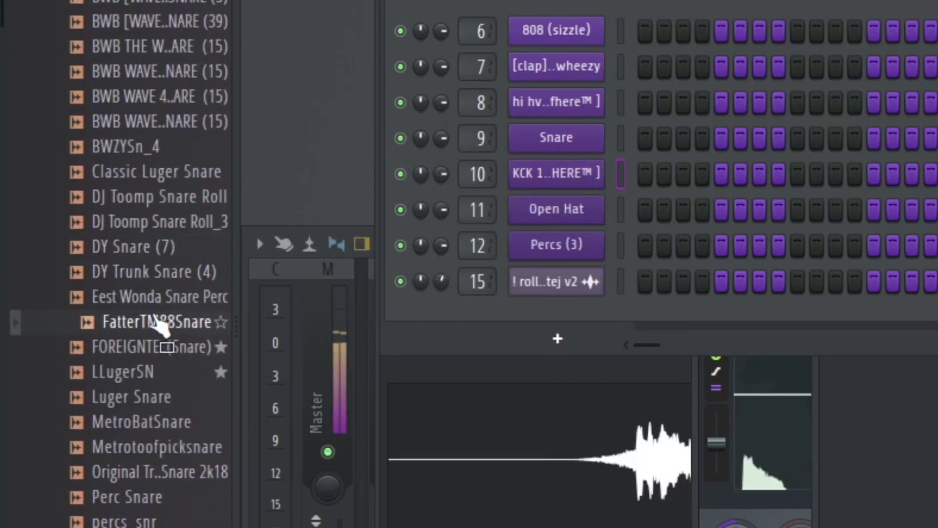
{"action": "left_click_drag", "start_coordinate": [127, 374], "coordinate": [153, 283]}
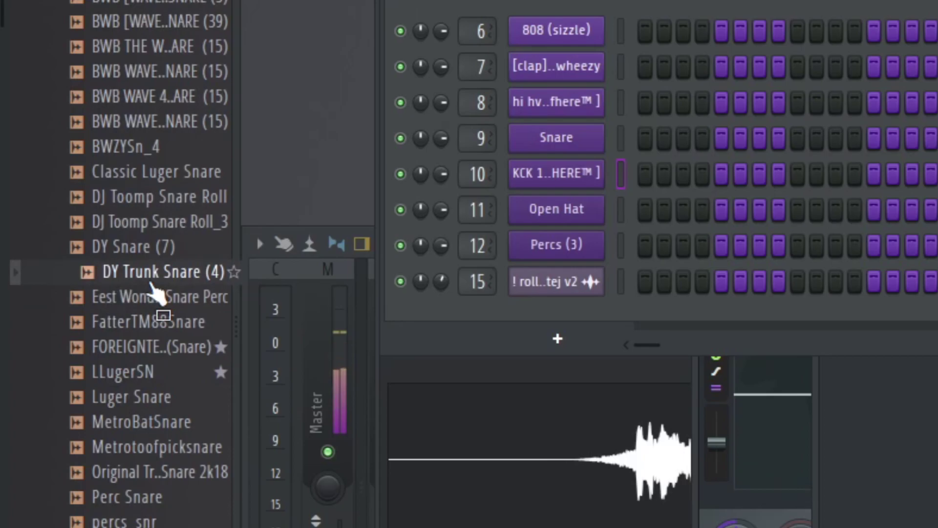
{"action": "left_click_drag", "start_coordinate": [402, 252], "coordinate": [578, 140]}
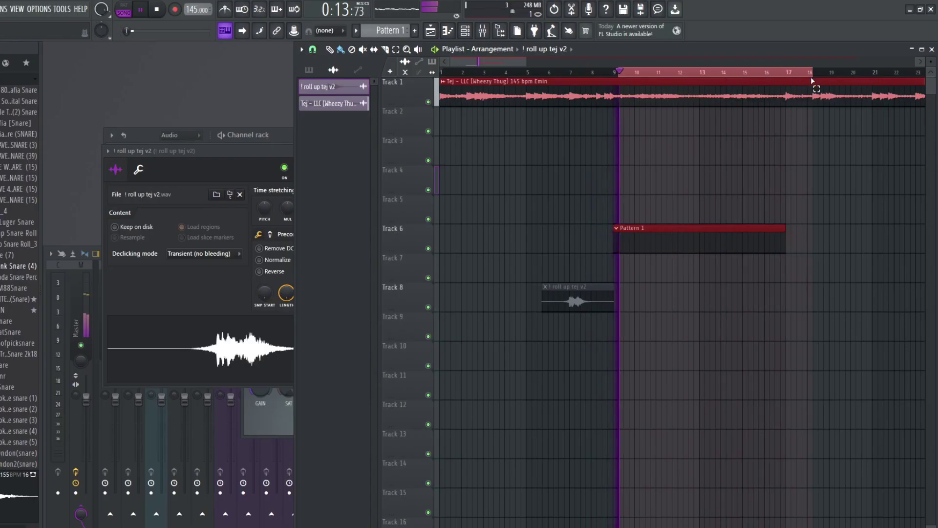
- Listen to the loop over bars 9 to 17 and check the Tej - LLC (Wheezy Thug) clip's settings
{"action": "scroll", "coordinate": [617, 75], "scroll_direction": "down", "scroll_amount": 3}
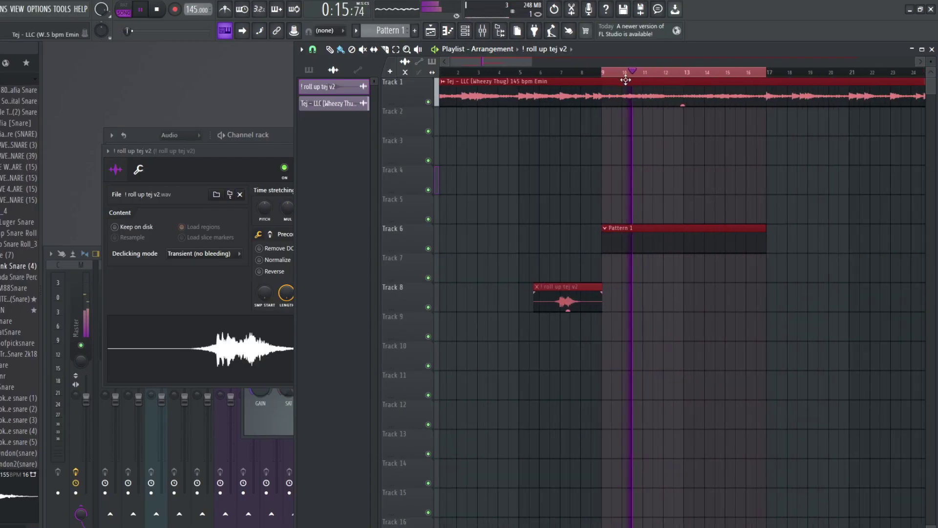
{"action": "double_click", "coordinate": [605, 94]}
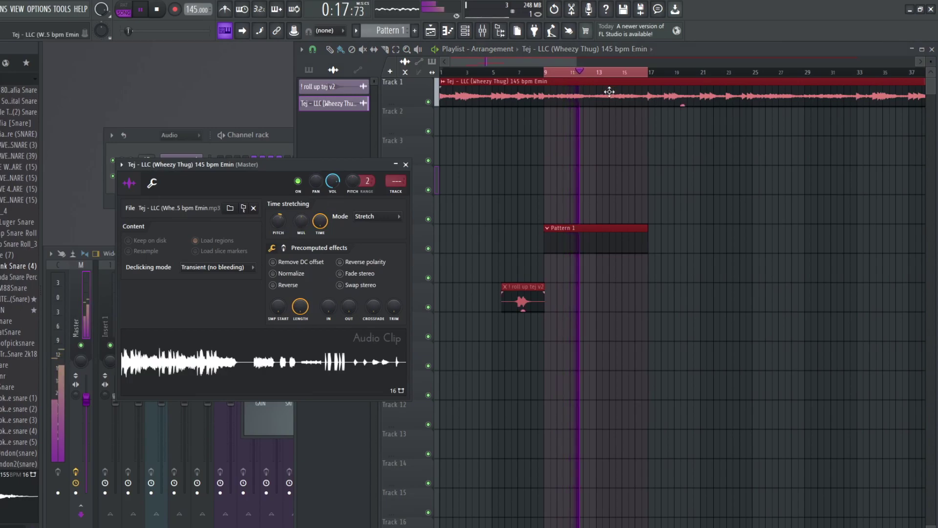
{"action": "scroll", "coordinate": [555, 127], "scroll_direction": "up", "scroll_amount": 3}
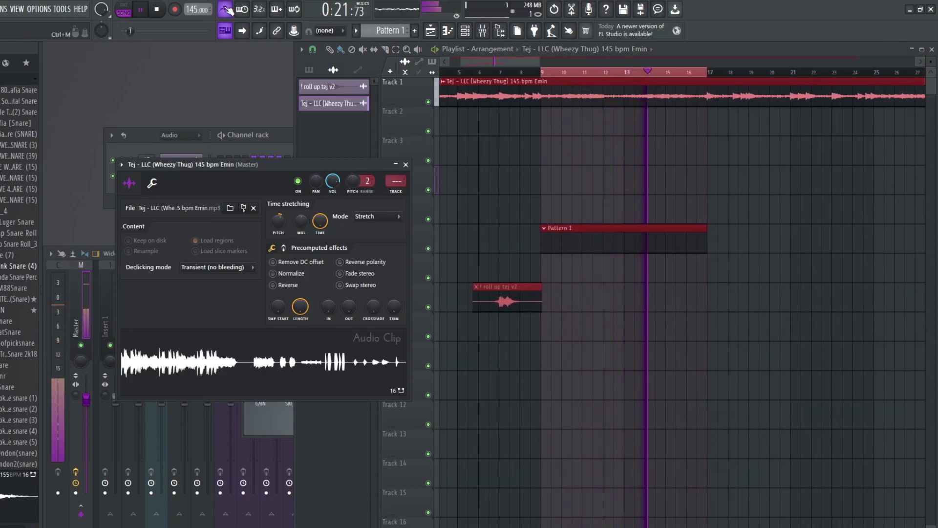
{"action": "left_click", "coordinate": [410, 170]}
{"action": "double_click", "coordinate": [516, 84]}
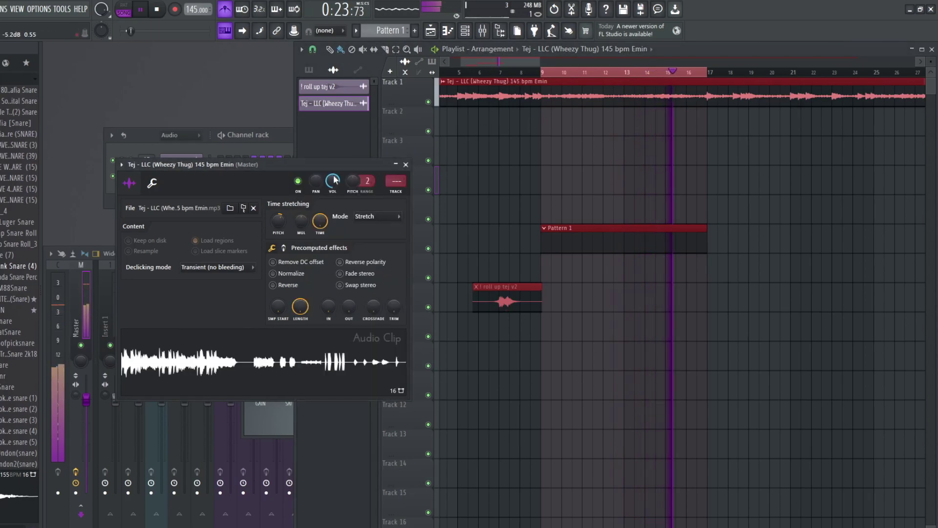
{"action": "left_click", "coordinate": [404, 164]}
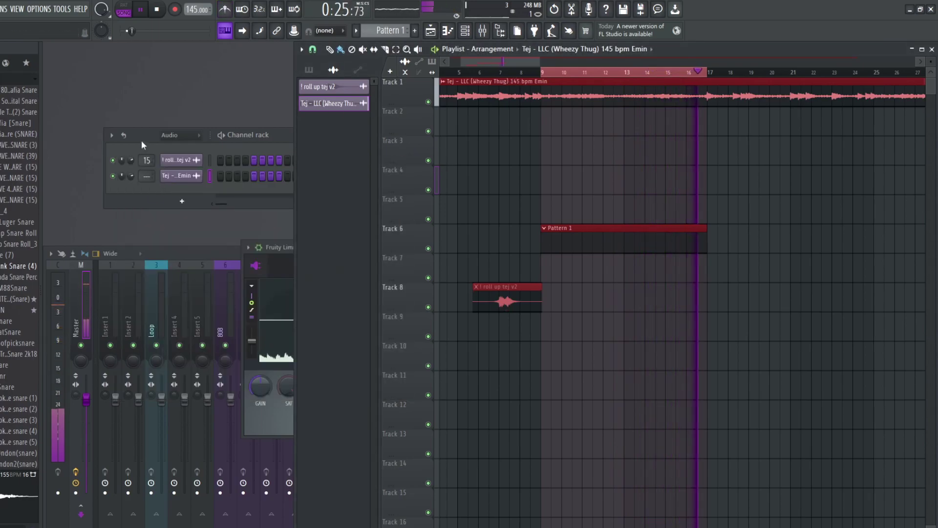
- Show all channels in the channel rack, then add a clap hit on step 9 and open it in the piano roll
{"action": "left_click", "coordinate": [170, 134]}
{"action": "left_click", "coordinate": [187, 146]}
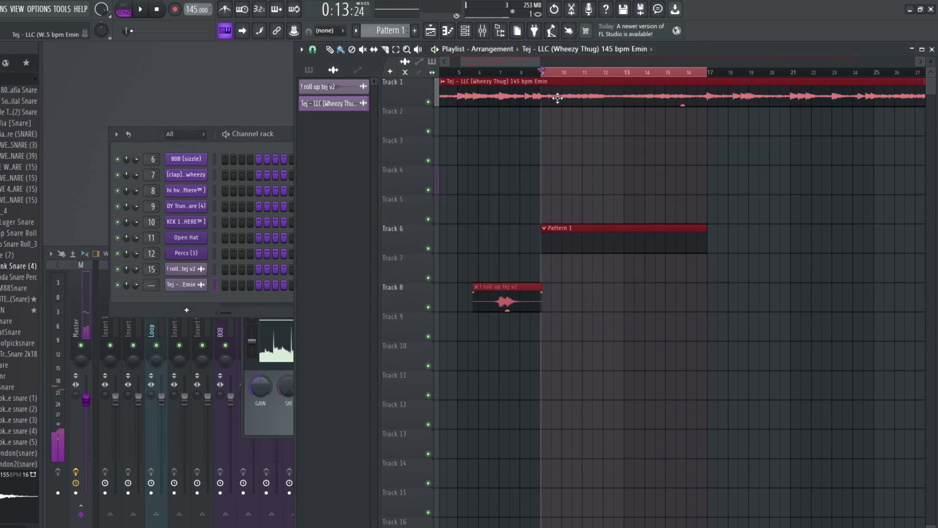
{"action": "left_click", "coordinate": [149, 136]}
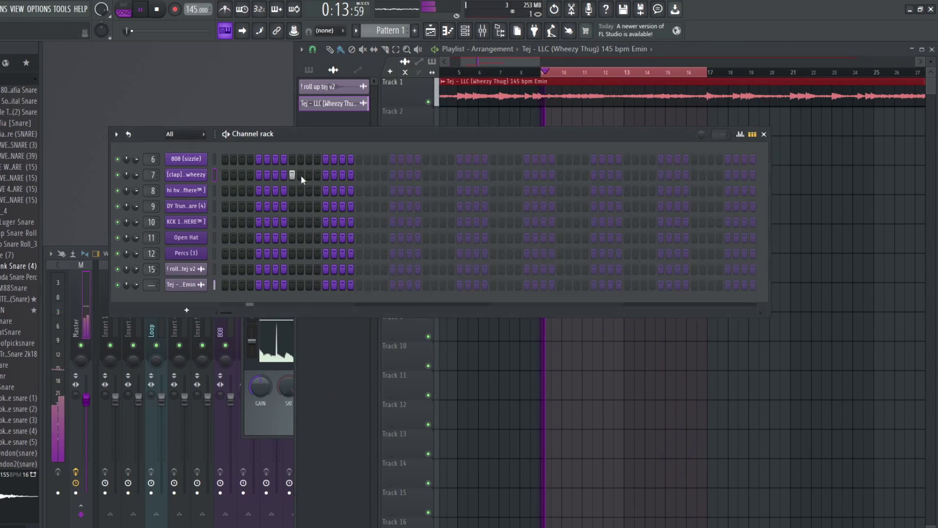
{"action": "right_click", "coordinate": [207, 171]}
{"action": "left_click", "coordinate": [234, 171]}
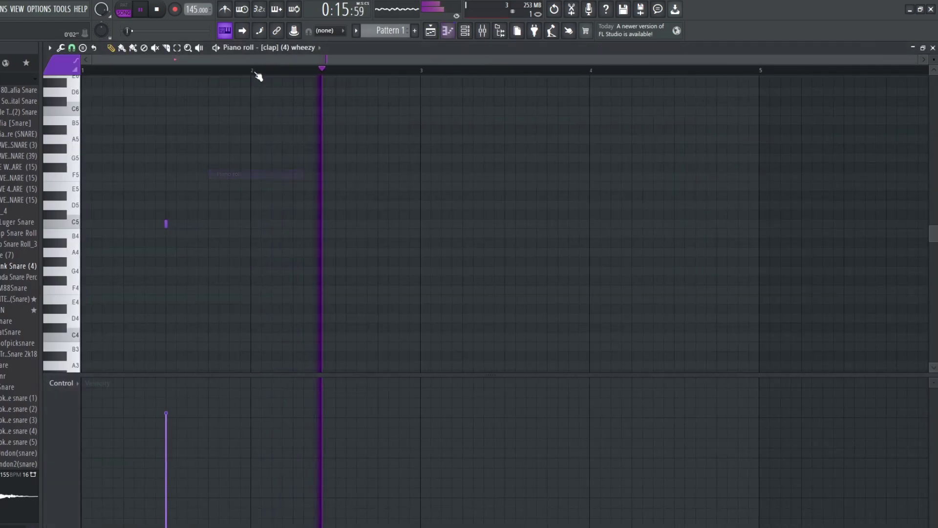
- Duplicate the one-bar clap pattern until it fills eight bars
{"action": "left_click_drag", "start_coordinate": [255, 72], "coordinate": [122, 71]}
{"action": "key", "text": "ctrl+b"}
{"action": "key", "text": "ctrl+b"}
{"action": "key", "text": "ctrl+b"}
{"action": "key", "text": "ctrl+a"}
{"action": "key", "text": "ctrl+b"}
{"action": "key", "text": "ctrl+d"}
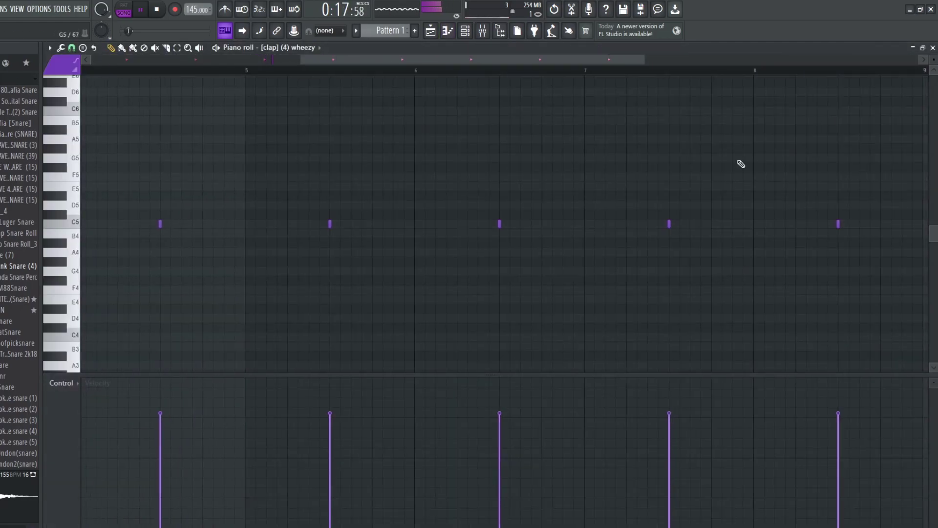
{"action": "scroll", "coordinate": [739, 163], "scroll_direction": "down", "scroll_amount": 3}
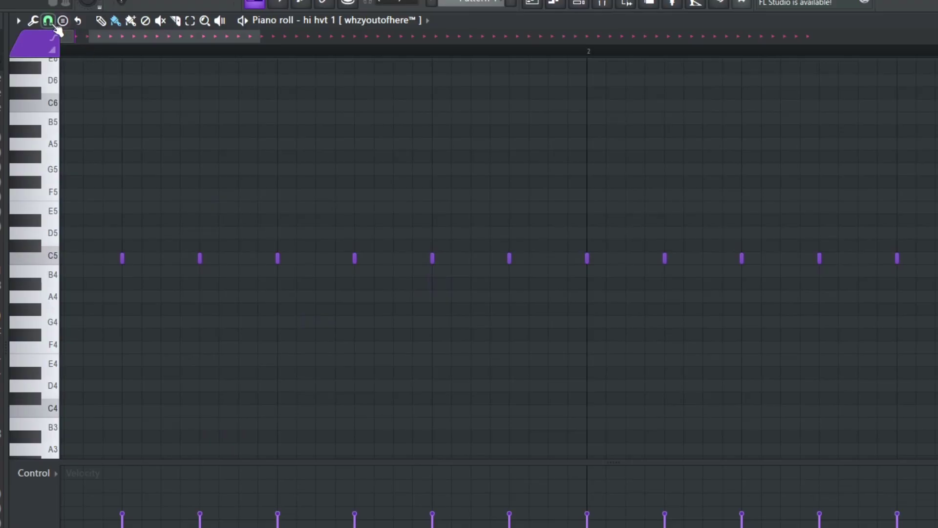
- Set the hi-hat piano roll's snap to 1/3 step and paint a roll on A#4 at beat 4 of bar 1
{"action": "left_click", "coordinate": [71, 47]}
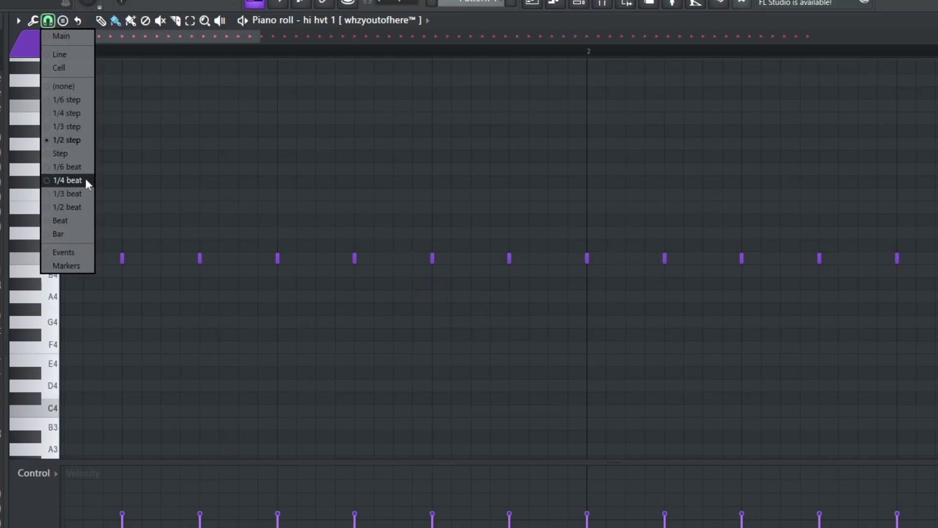
{"action": "left_click", "coordinate": [75, 127]}
{"action": "left_click_drag", "start_coordinate": [432, 283], "coordinate": [524, 281]}
{"action": "key", "text": "space"}
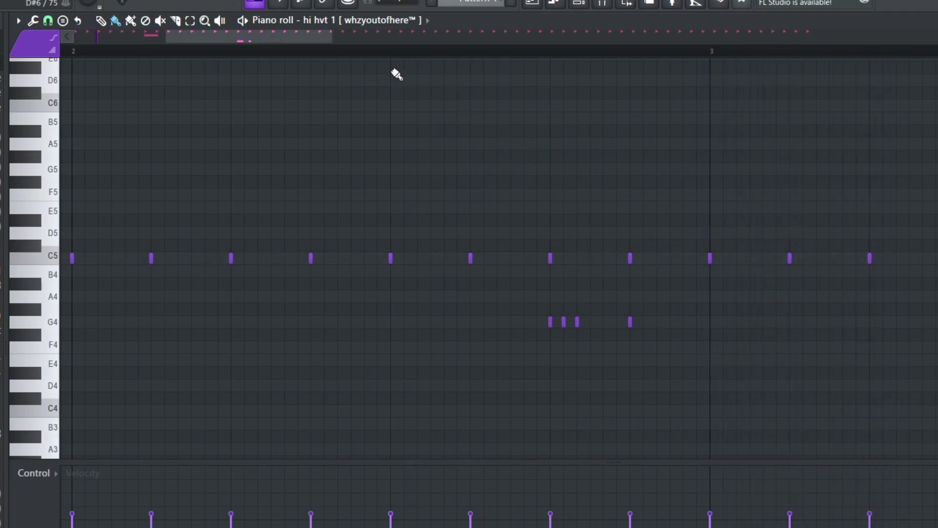
- Return the snap to Main and replace hi-hat bars 5 to 8 with a copy of bars 1 to 4
{"action": "scroll", "coordinate": [707, 265], "scroll_direction": "down", "scroll_amount": 3}
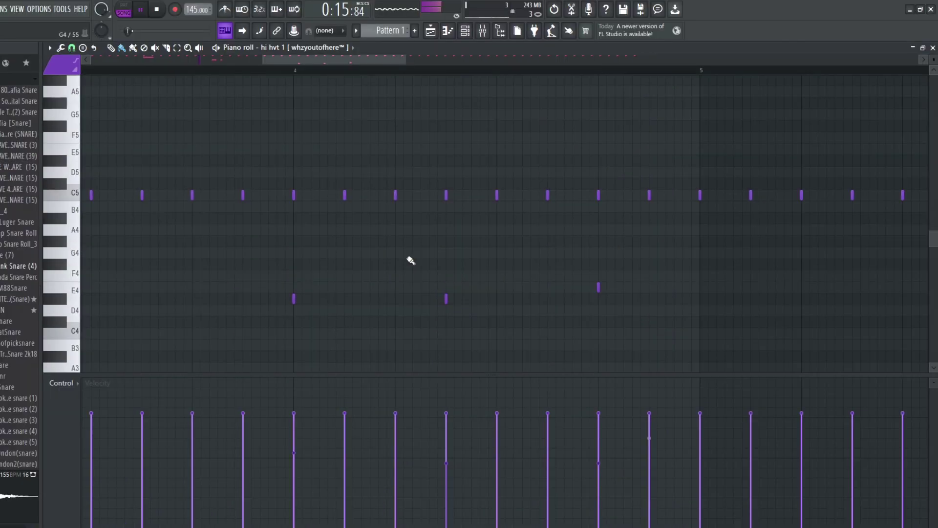
{"action": "scroll", "coordinate": [413, 258], "scroll_direction": "down", "scroll_amount": 5}
{"action": "scroll", "coordinate": [455, 239], "scroll_direction": "down", "scroll_amount": 1}
{"action": "left_click", "coordinate": [83, 48]}
{"action": "left_click", "coordinate": [72, 48]}
{"action": "left_click", "coordinate": [82, 73]}
{"action": "left_click_drag", "start_coordinate": [851, 71], "coordinate": [84, 73]}
{"action": "key", "text": "Delete"}
{"action": "key", "text": "ctrl+d"}
{"action": "key", "text": "ctrl+b"}
{"action": "key", "text": "ctrl+d"}
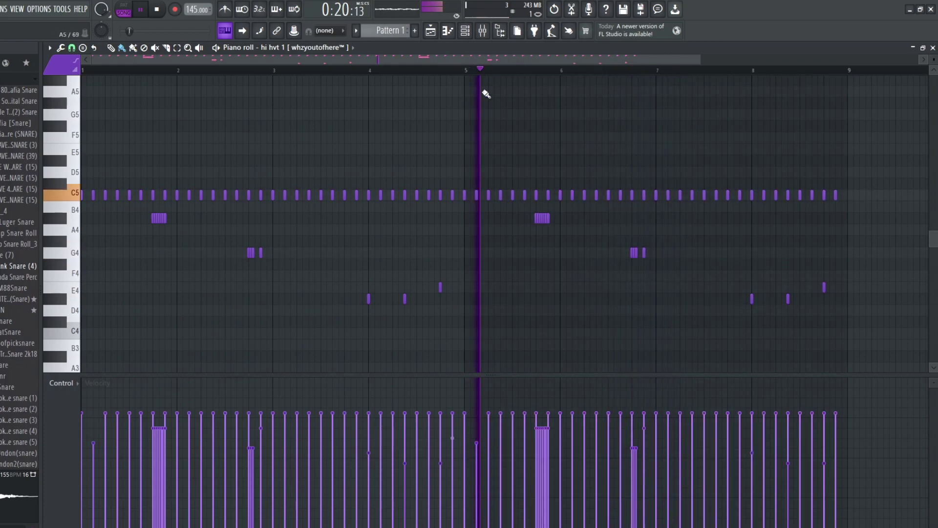
- Vary the second hi-hat half by raising the bar 6 roll to B4 and replacing bar 8's low notes with a D5 roll
{"action": "scroll", "coordinate": [541, 180], "scroll_direction": "up", "scroll_amount": 2}
{"action": "left_click_drag", "start_coordinate": [579, 207], "coordinate": [538, 218]}
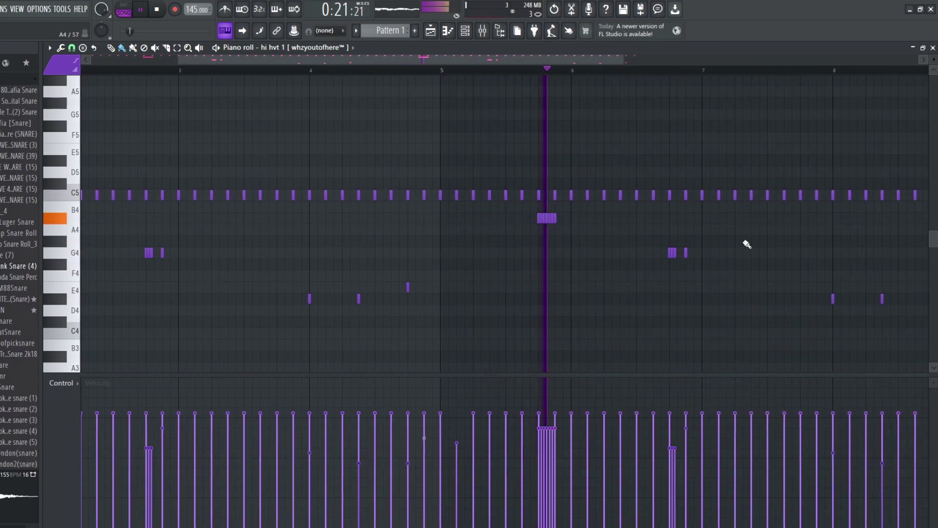
{"action": "key", "text": "ctrl+d"}
{"action": "scroll", "coordinate": [710, 233], "scroll_direction": "down", "scroll_amount": 3}
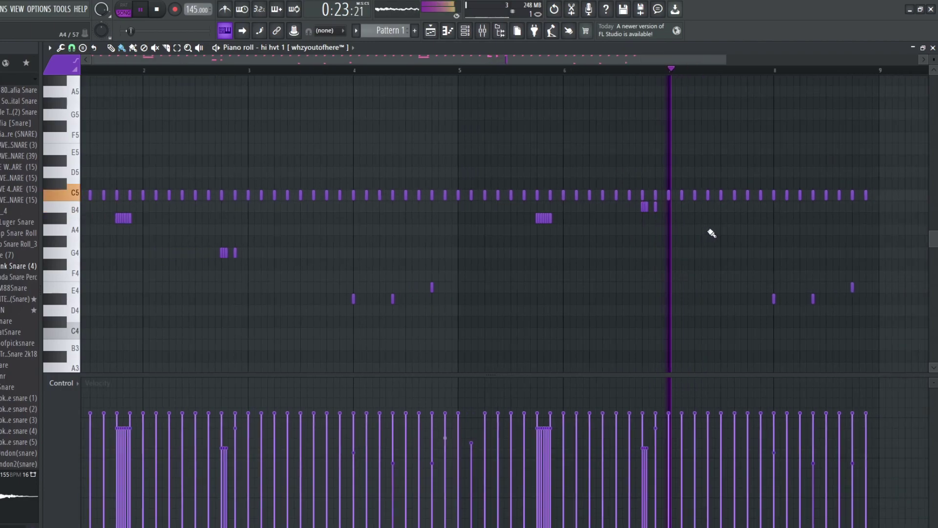
{"action": "scroll", "coordinate": [736, 273], "scroll_direction": "up", "scroll_amount": 4}
{"action": "left_click_drag", "start_coordinate": [709, 320], "coordinate": [571, 276]}
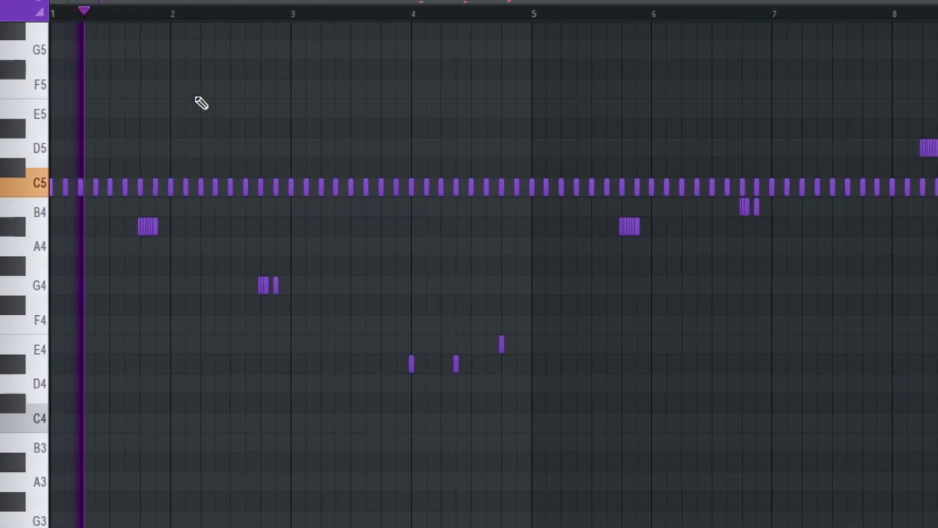
- Finish a three-hit DY Trunk Snare (4) roll on beat 4 of bar 3 and lower the last hit's velocity
{"action": "scroll", "coordinate": [201, 101], "scroll_direction": "up", "scroll_amount": 2}
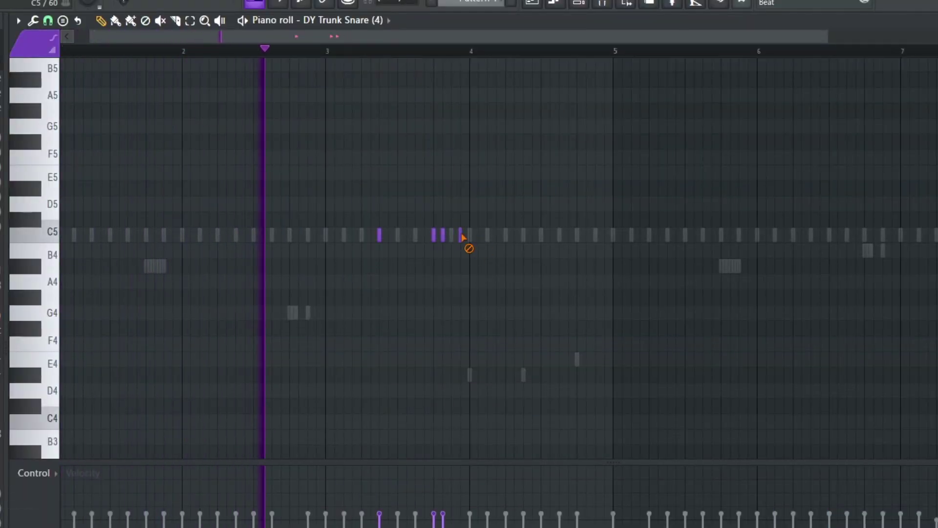
{"action": "right_click", "coordinate": [461, 237]}
{"action": "scroll", "coordinate": [462, 237], "scroll_direction": "up", "scroll_amount": 1}
{"action": "left_click", "coordinate": [448, 237]}
{"action": "left_click_drag", "start_coordinate": [473, 499], "coordinate": [424, 527]}
{"action": "left_click", "coordinate": [530, 329], "text": "ctrl"}
- Duplicate the first four bars of the snare pattern into bars 5 to 8
{"action": "scroll", "coordinate": [529, 329], "scroll_direction": "down", "scroll_amount": 2}
{"action": "left_click_drag", "start_coordinate": [442, 51], "coordinate": [62, 51]}
{"action": "key", "text": "ctrl+b"}
{"action": "left_click", "coordinate": [596, 150]}
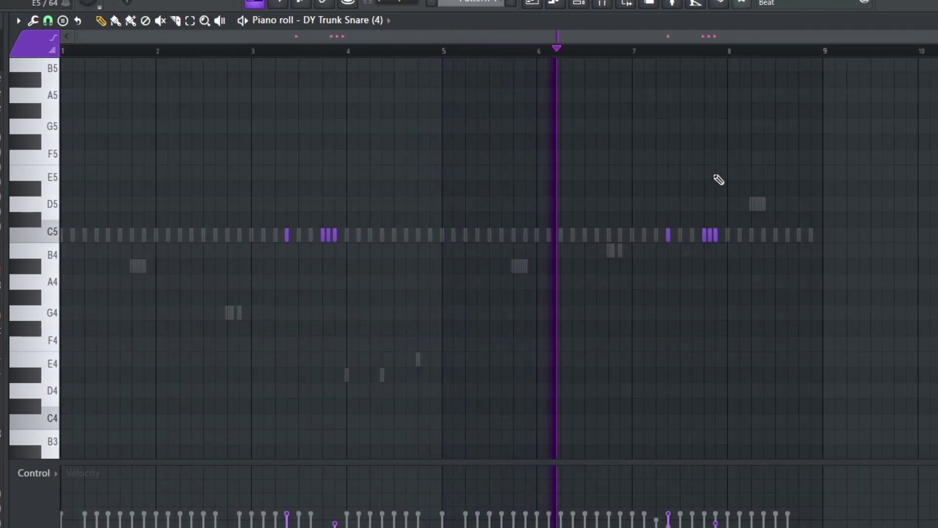
- Replace the three-hit snare roll in bar 7 with a single A4 hit on beat 4
{"action": "scroll", "coordinate": [706, 180], "scroll_direction": "up", "scroll_amount": 3}
{"action": "right_click", "coordinate": [717, 236]}
{"action": "right_click", "coordinate": [730, 237]}
{"action": "right_click", "coordinate": [743, 236]}
{"action": "left_click", "coordinate": [719, 282]}
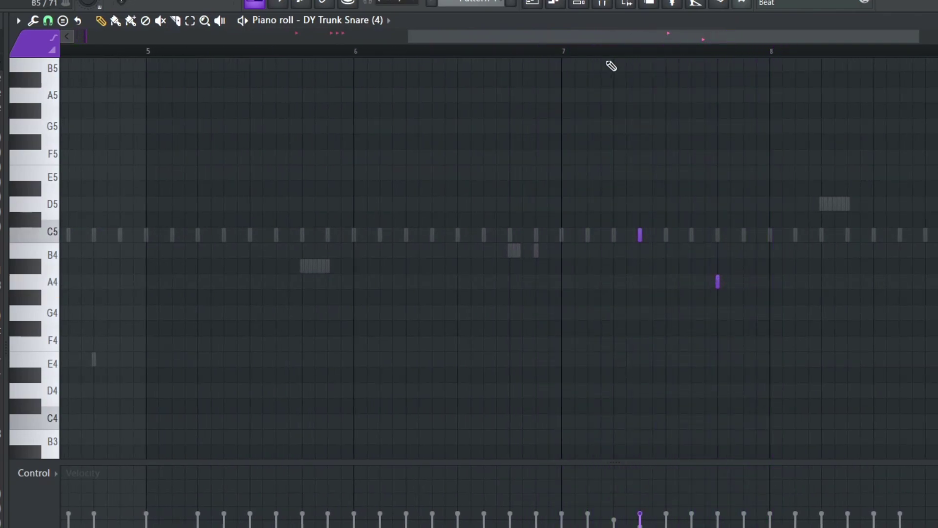
{"action": "scroll", "coordinate": [801, 130], "scroll_direction": "down", "scroll_amount": 3}
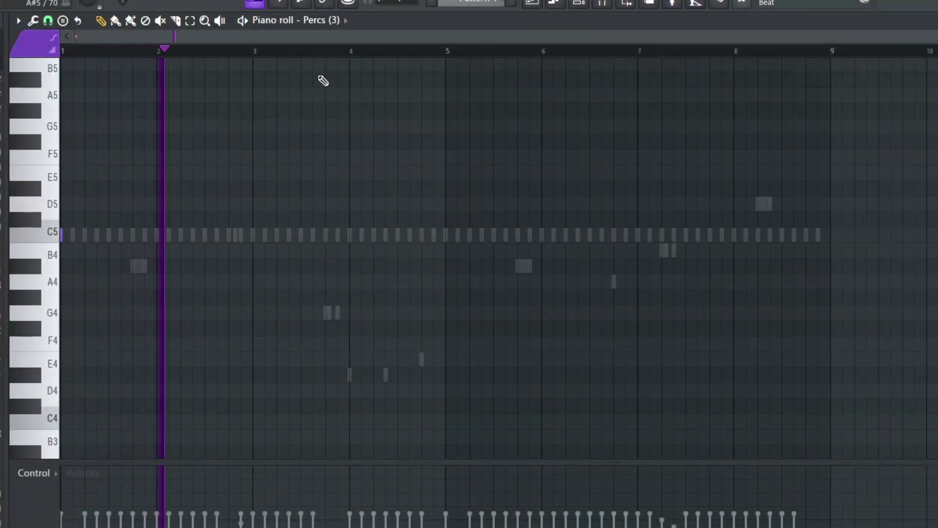
- Duplicate the Percs (3) hit at bar 1 to bar 5
{"action": "left_click_drag", "start_coordinate": [453, 51], "coordinate": [65, 50]}
{"action": "key", "text": "ctrl+b"}
{"action": "key", "text": "ctrl+d"}
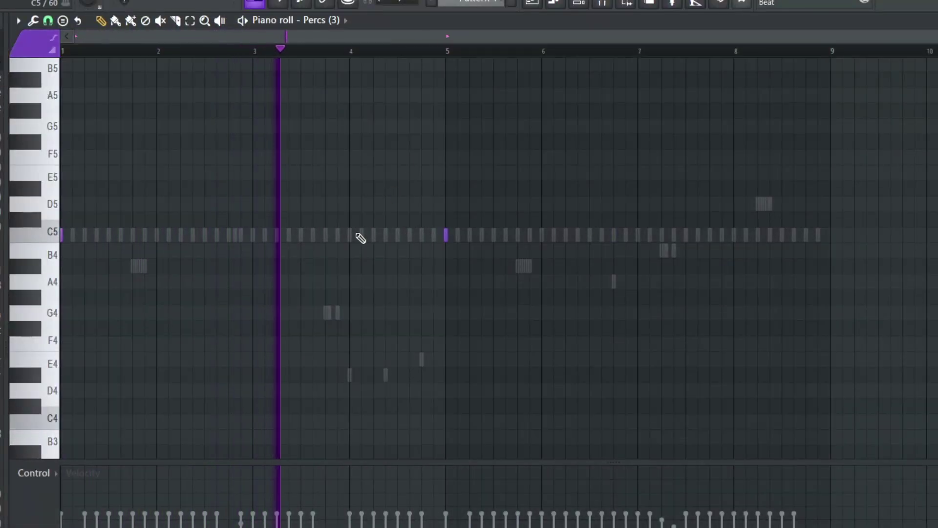
- Place a Percs (3) hit on beat 2 of bar 4 and delete the hits in bars 1, 5 and 8
{"action": "left_click", "coordinate": [386, 236]}
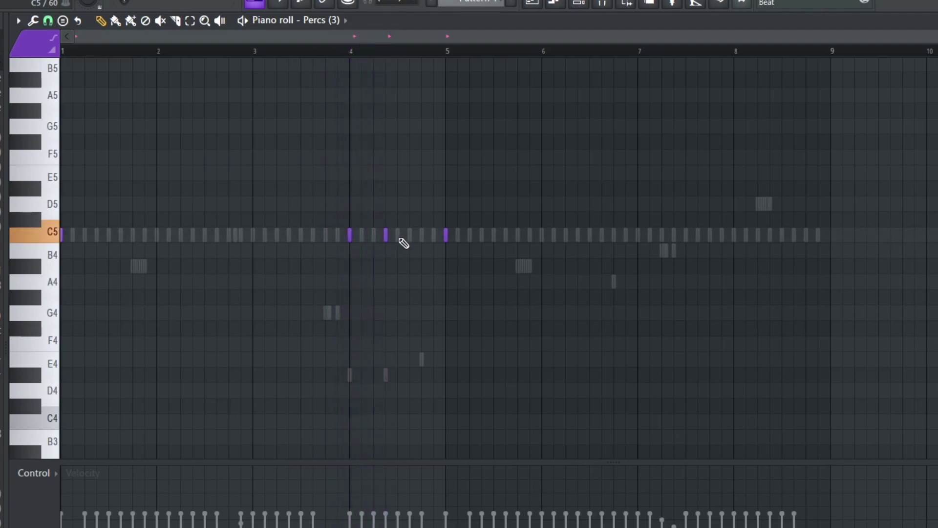
{"action": "left_click", "coordinate": [374, 235]}
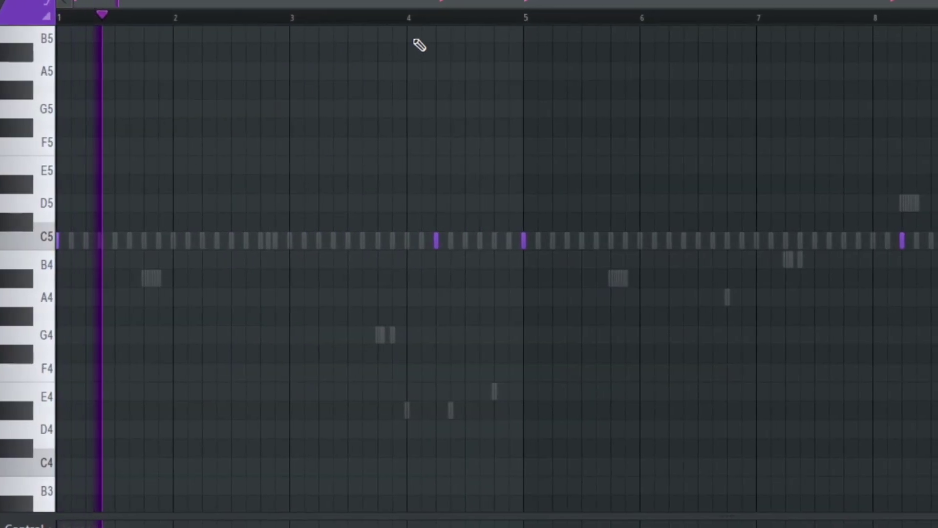
{"action": "right_click", "coordinate": [48, 240]}
{"action": "right_click", "coordinate": [514, 241]}
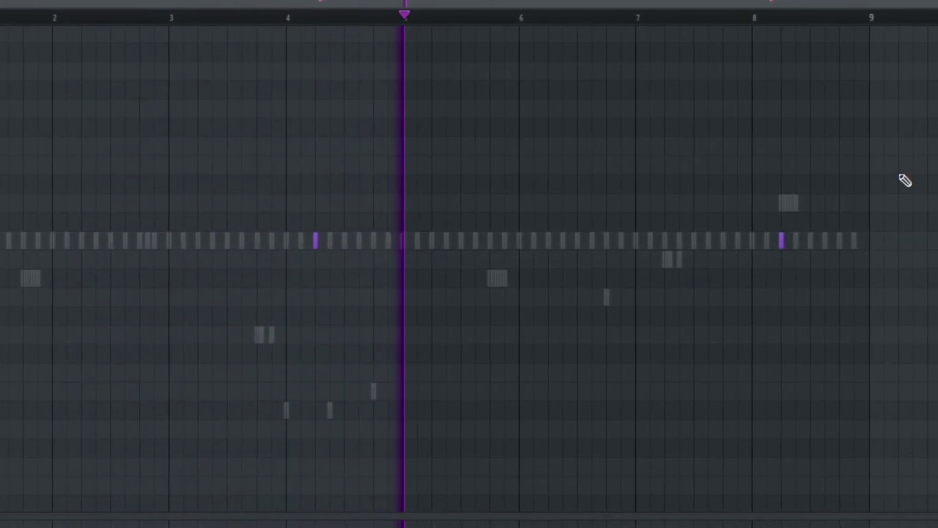
{"action": "right_click", "coordinate": [772, 240]}
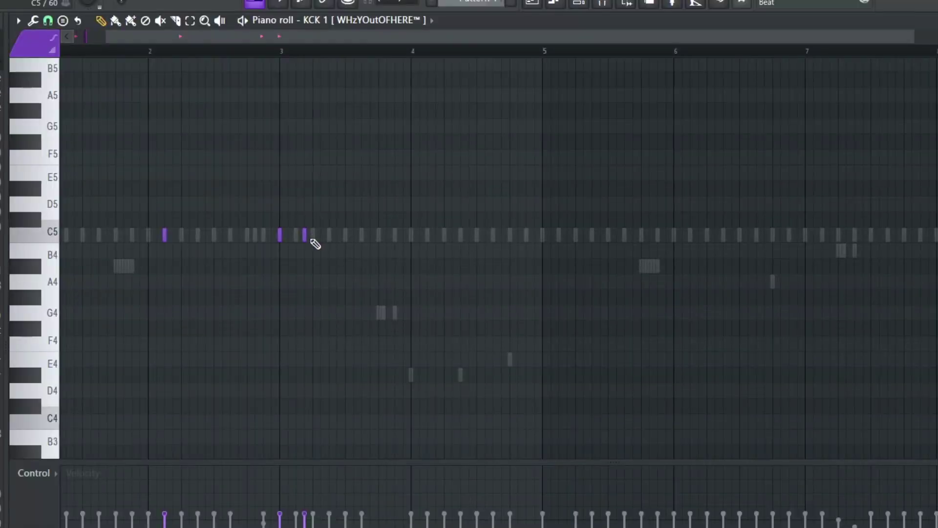
- Duplicate the first four bars of the kick pattern into bars 5 to 8 and set the snap to Main
{"action": "scroll", "coordinate": [369, 266], "scroll_direction": "down", "scroll_amount": 2}
{"action": "left_click_drag", "start_coordinate": [445, 51], "coordinate": [56, 51]}
{"action": "key", "text": "ctrl+b"}
{"action": "key", "text": "ctrl+d"}
{"action": "left_click", "coordinate": [49, 21]}
{"action": "left_click", "coordinate": [65, 35]}
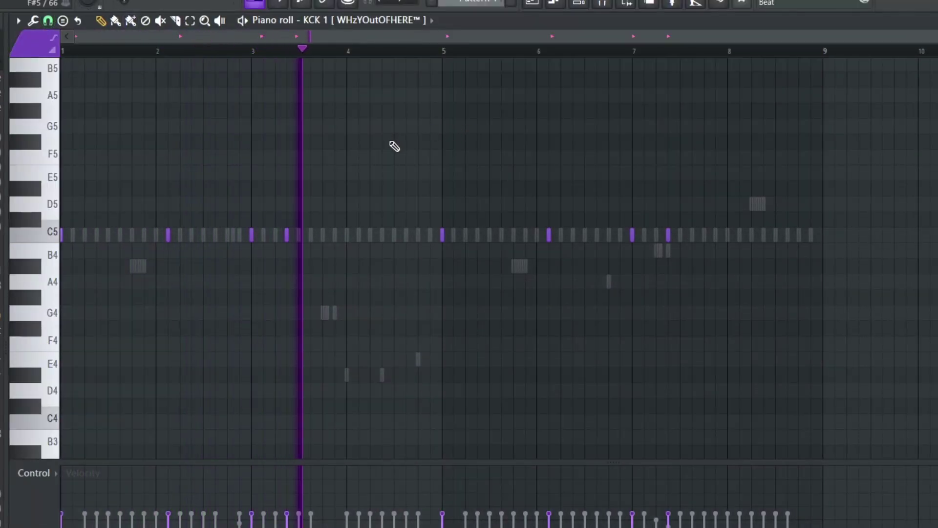
{"action": "scroll", "coordinate": [558, 180], "scroll_direction": "up", "scroll_amount": 2}
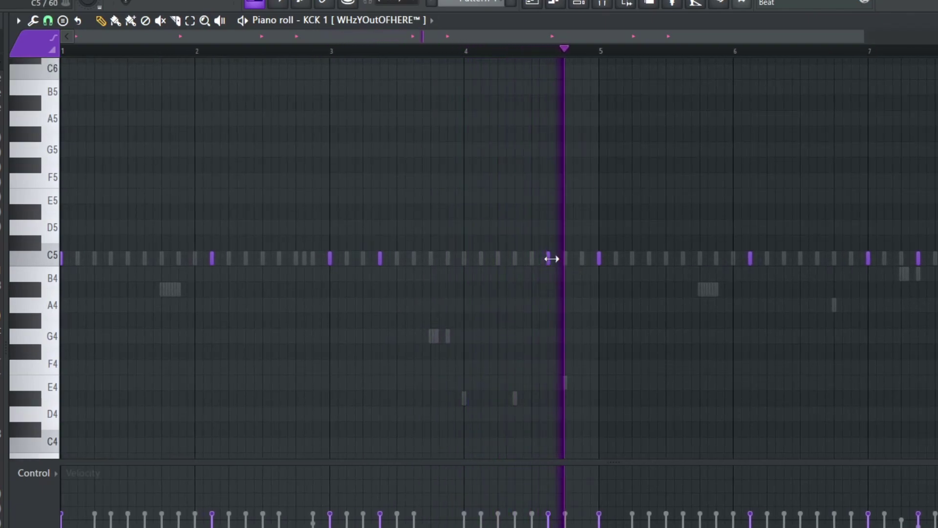
{"action": "scroll", "coordinate": [673, 289], "scroll_direction": "down", "scroll_amount": 2}
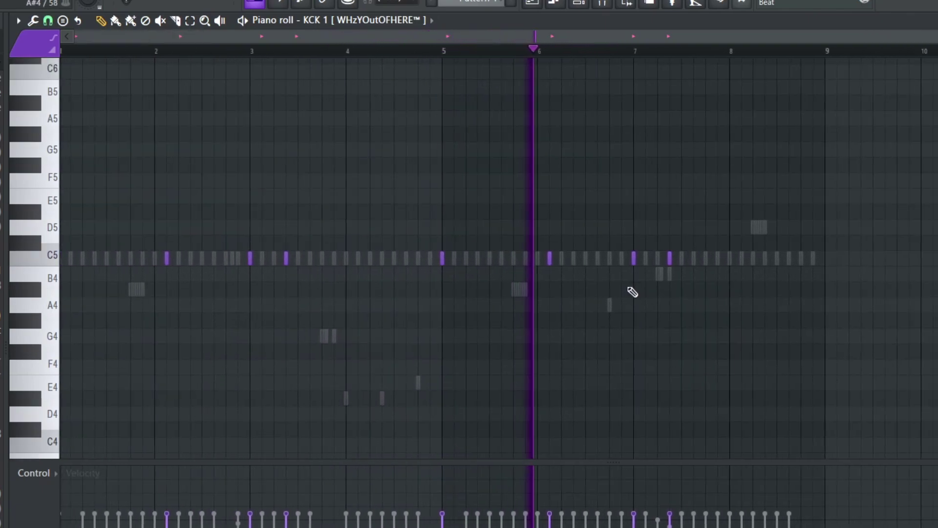
- Vary bar 4 of the 808 (sizzle) line: delete its closing C#5 and raise its last F#5 to A5
{"action": "scroll", "coordinate": [630, 291], "scroll_direction": "up", "scroll_amount": 2}
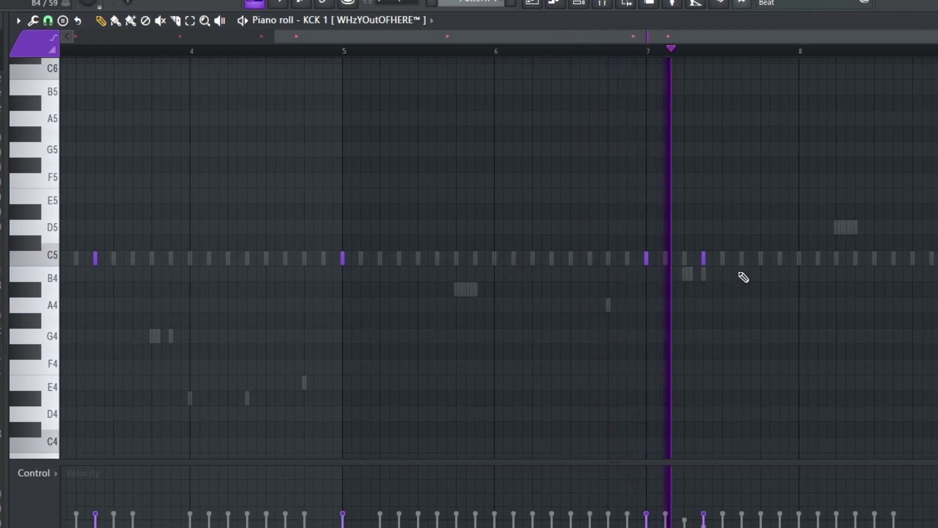
{"action": "scroll", "coordinate": [896, 207], "scroll_direction": "down", "scroll_amount": 2}
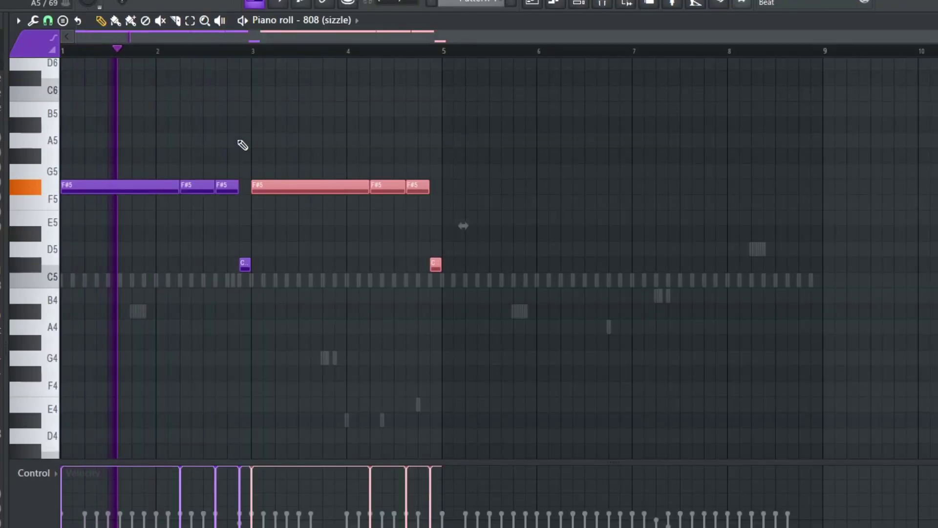
{"action": "scroll", "coordinate": [243, 146], "scroll_direction": "up", "scroll_amount": 1}
{"action": "key", "text": "ctrl+d"}
{"action": "right_click", "coordinate": [466, 264]}
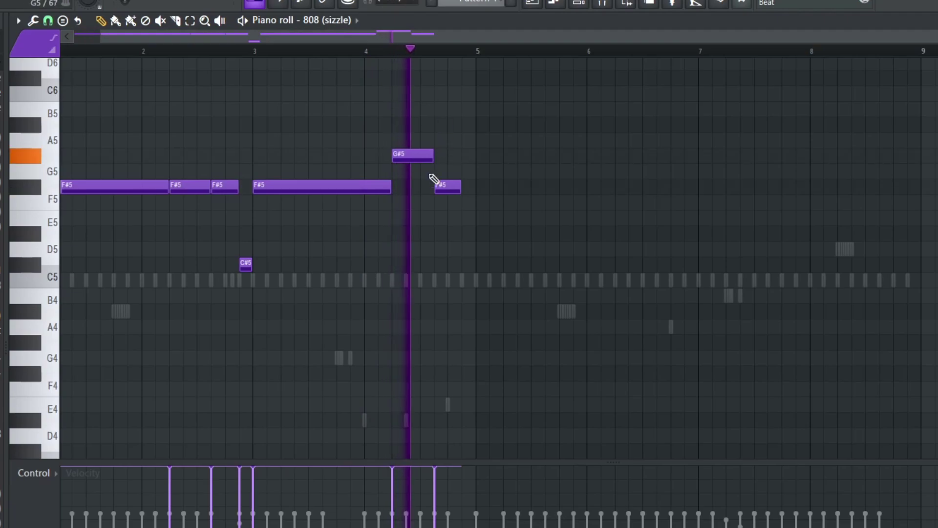
{"action": "left_click_drag", "start_coordinate": [445, 185], "coordinate": [450, 124]}
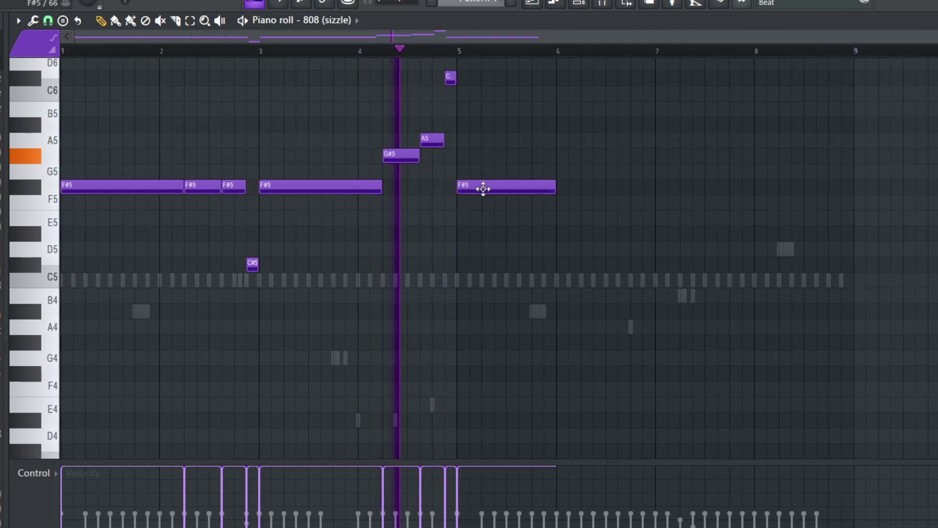
- Continue the 808 (sizzle) line with D5 notes through bars 5 and 6 and C#5 notes in bars 7 and 8
{"action": "left_click_drag", "start_coordinate": [484, 189], "coordinate": [689, 198]}
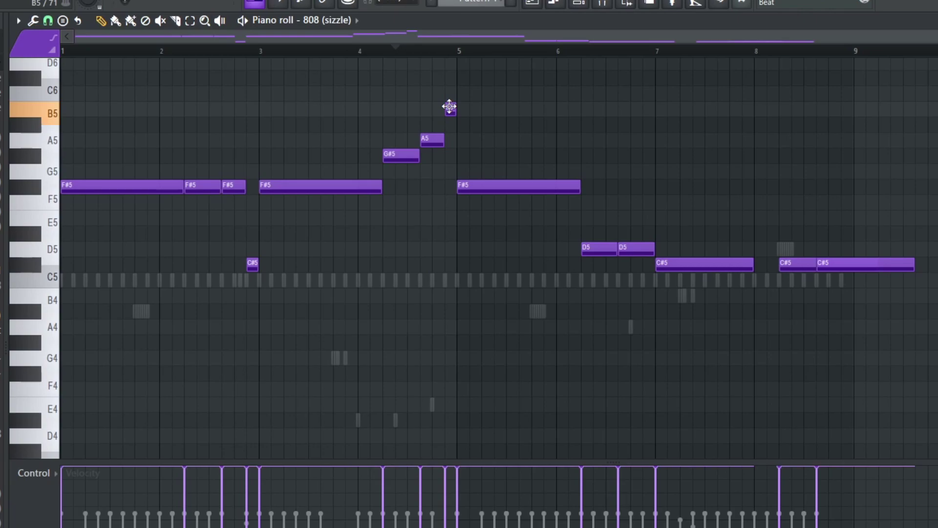
{"action": "left_click_drag", "start_coordinate": [503, 188], "coordinate": [499, 258]}
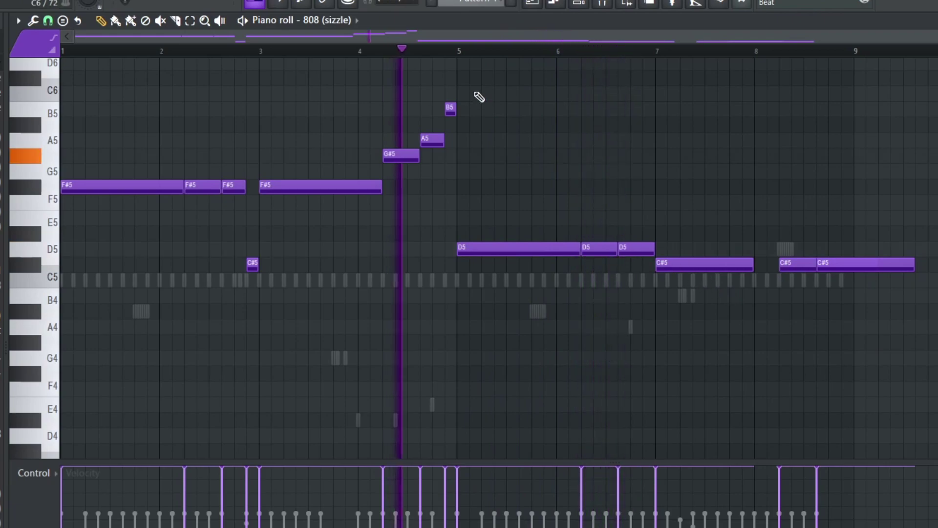
{"action": "left_click", "coordinate": [460, 51]}
{"action": "right_click", "coordinate": [627, 249]}
{"action": "left_click_drag", "start_coordinate": [615, 249], "coordinate": [655, 247]}
{"action": "left_click", "coordinate": [720, 264]}
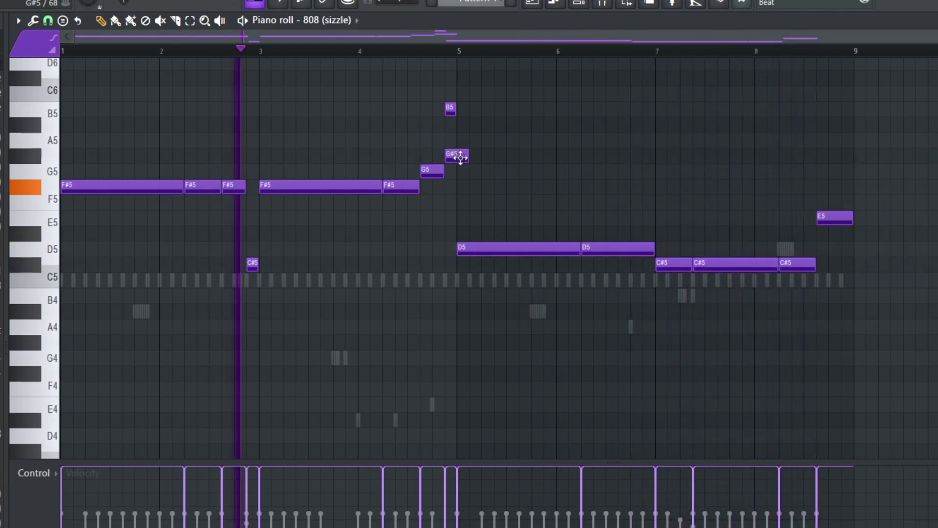
- Delete the extra G#5 note overlapping the start of bar 5 and lower the B5 that ends bar 4 to G#5
{"action": "right_click", "coordinate": [460, 157]}
{"action": "left_click_drag", "start_coordinate": [450, 109], "coordinate": [449, 157]}
{"action": "scroll", "coordinate": [490, 156], "scroll_direction": "down", "scroll_amount": 1}
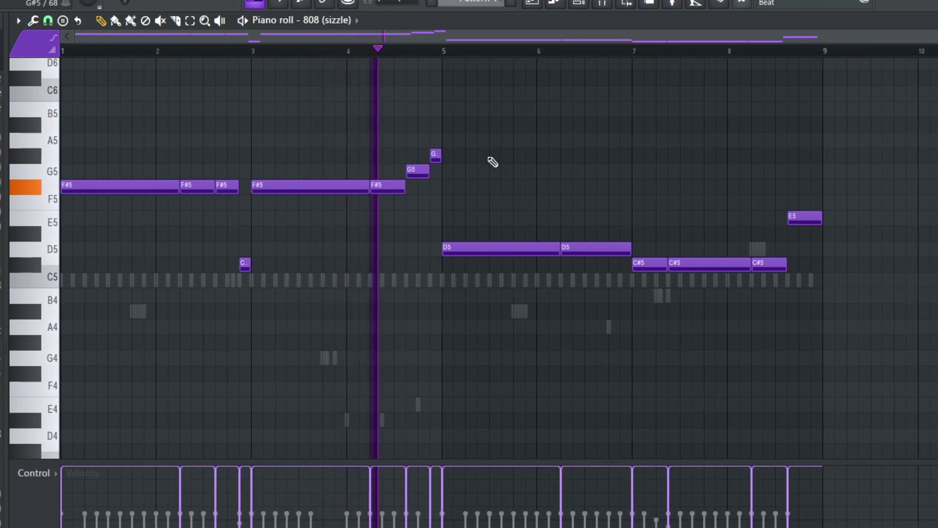
{"action": "scroll", "coordinate": [491, 157], "scroll_direction": "up", "scroll_amount": 2}
{"action": "scroll", "coordinate": [495, 153], "scroll_direction": "down", "scroll_amount": 2}
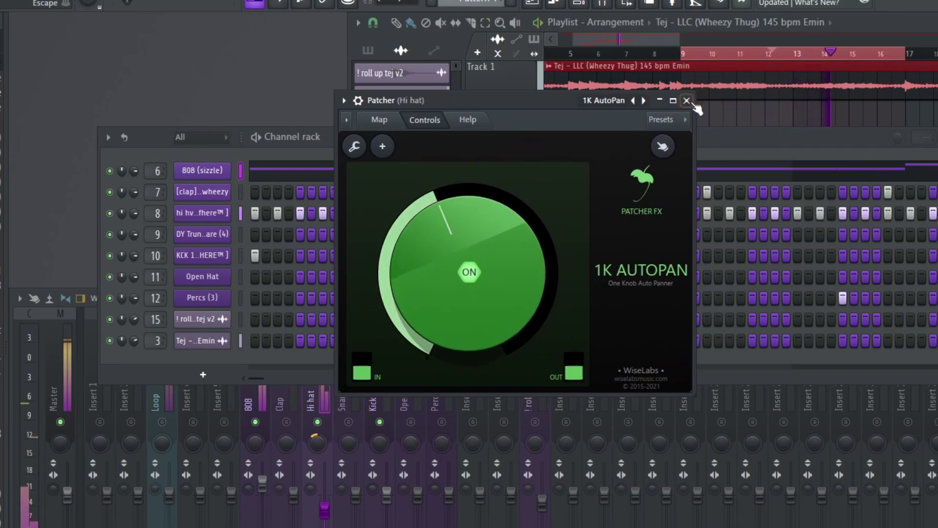
- Examine the 808 (sizzle) channel's envelope and miscellaneous settings
{"action": "key", "text": "F9"}
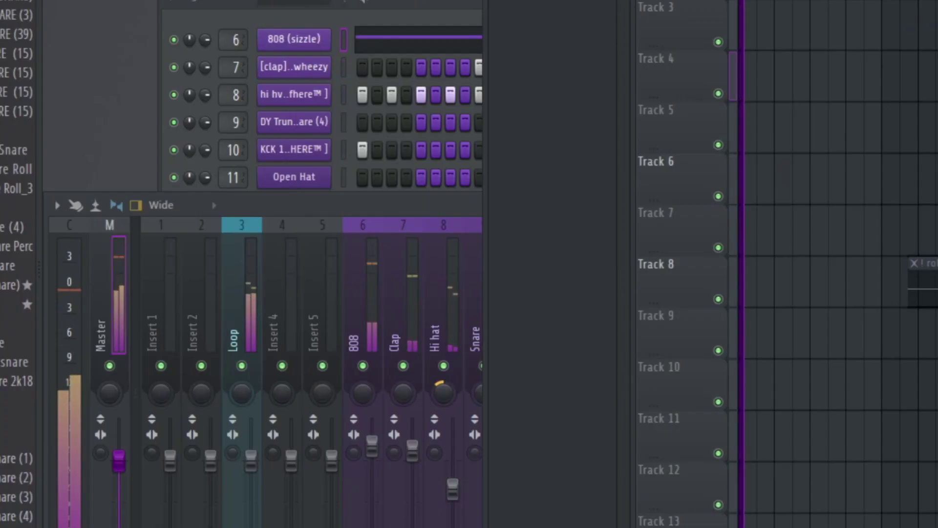
{"action": "double_click", "coordinate": [757, 2]}
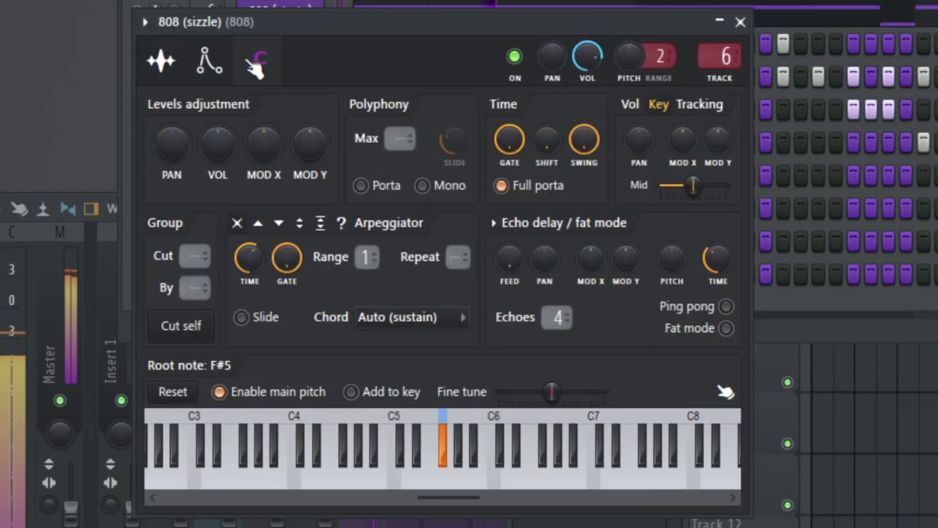
{"action": "left_click", "coordinate": [209, 61]}
{"action": "left_click", "coordinate": [279, 74]}
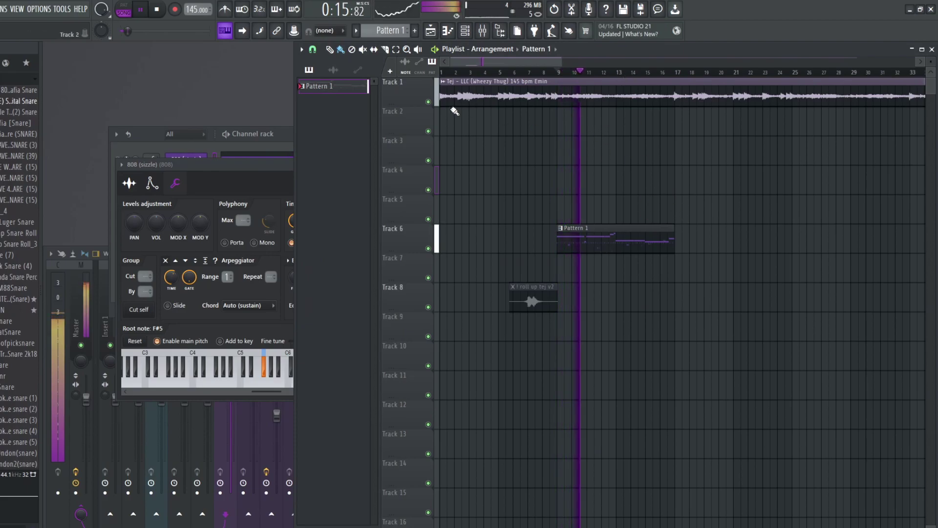
- Split Pattern 1 by channel, stack the resulting clips on Tracks 9 to 14 from bar 9, and duplicate the block twice
{"action": "right_click", "coordinate": [348, 88]}
{"action": "left_click", "coordinate": [389, 254]}
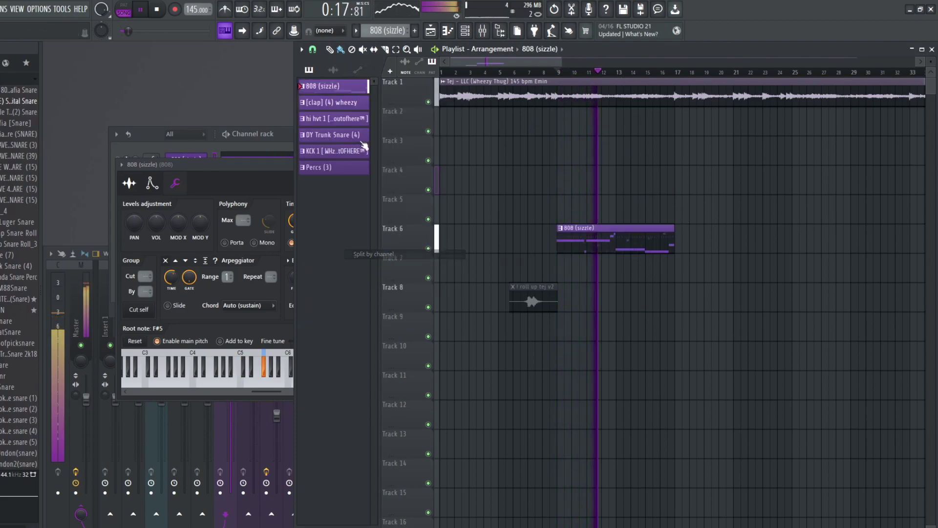
{"action": "left_click_drag", "start_coordinate": [339, 87], "coordinate": [559, 320]}
{"action": "key", "text": "ctrl+b"}
{"action": "key", "text": "ctrl+b"}
- Delete the leftover 808 (sizzle) clip on Track 6 and unmute the roll up tej v2 clip on Track 8
{"action": "left_click_drag", "start_coordinate": [694, 226], "coordinate": [686, 250]}
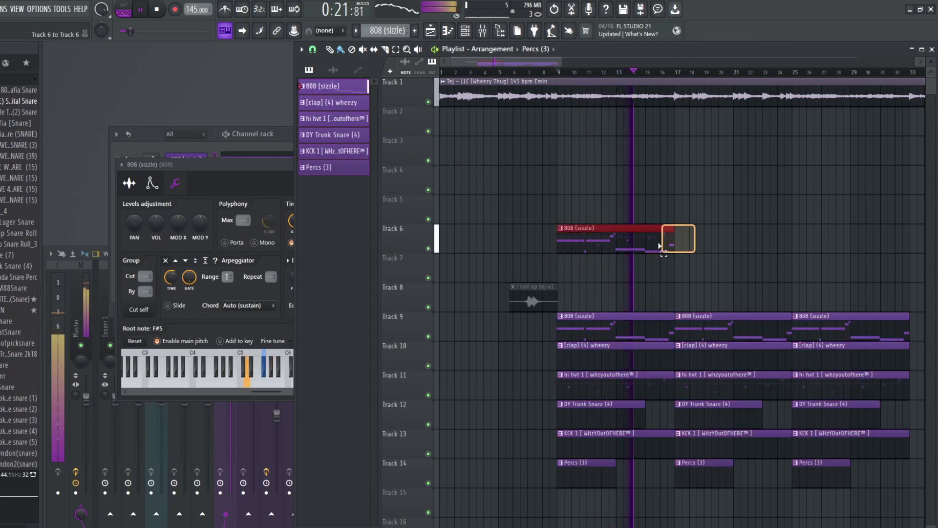
{"action": "scroll", "coordinate": [741, 229], "scroll_direction": "down", "scroll_amount": 5}
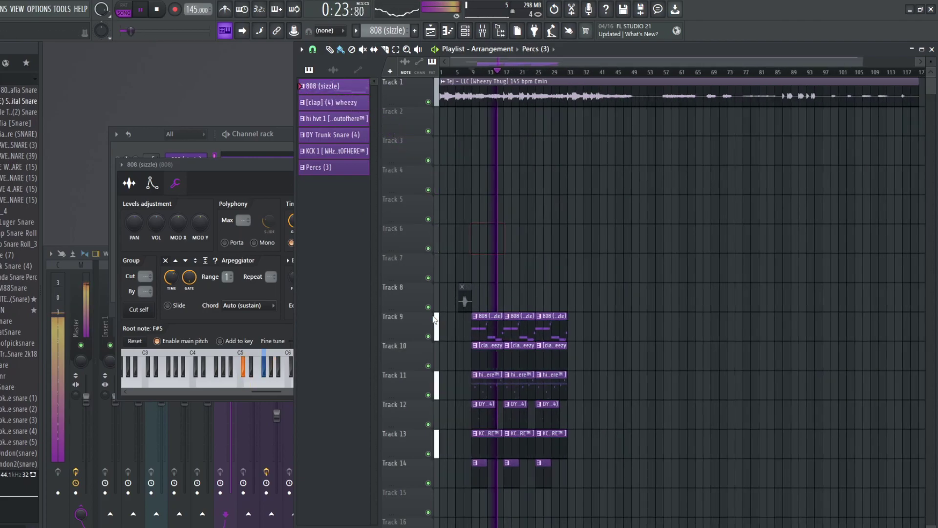
{"action": "scroll", "coordinate": [483, 262], "scroll_direction": "up", "scroll_amount": 4}
{"action": "right_click", "coordinate": [493, 287], "text": "alt"}
{"action": "scroll", "coordinate": [486, 244], "scroll_direction": "up", "scroll_amount": 1}
{"action": "scroll", "coordinate": [534, 246], "scroll_direction": "up", "scroll_amount": 2}
{"action": "scroll", "coordinate": [507, 213], "scroll_direction": "down", "scroll_amount": 2}
{"action": "scroll", "coordinate": [566, 199], "scroll_direction": "up", "scroll_amount": 1}
{"action": "scroll", "coordinate": [633, 218], "scroll_direction": "down", "scroll_amount": 1}
{"action": "scroll", "coordinate": [624, 213], "scroll_direction": "down", "scroll_amount": 1}
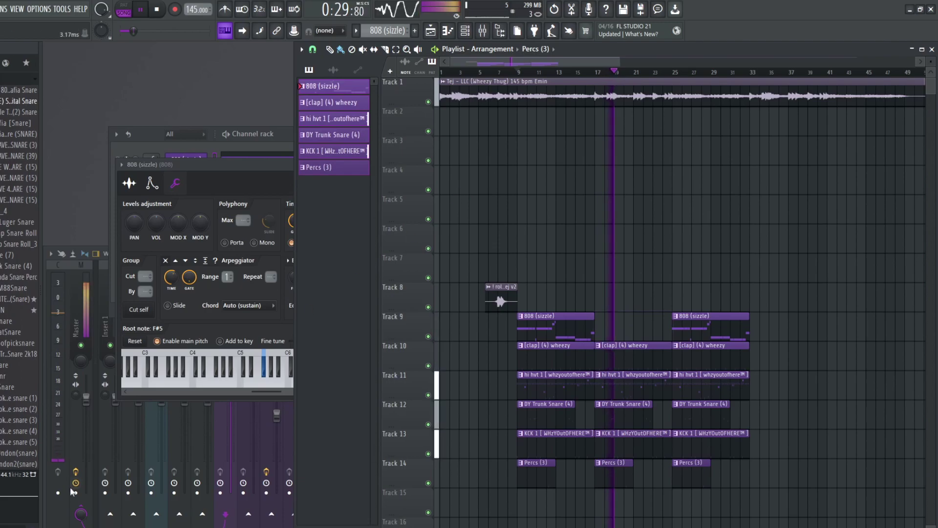
- Slice the melodic loop on Track 1 at bars 17, 25, 33, 41 and 49
{"action": "left_click", "coordinate": [111, 436]}
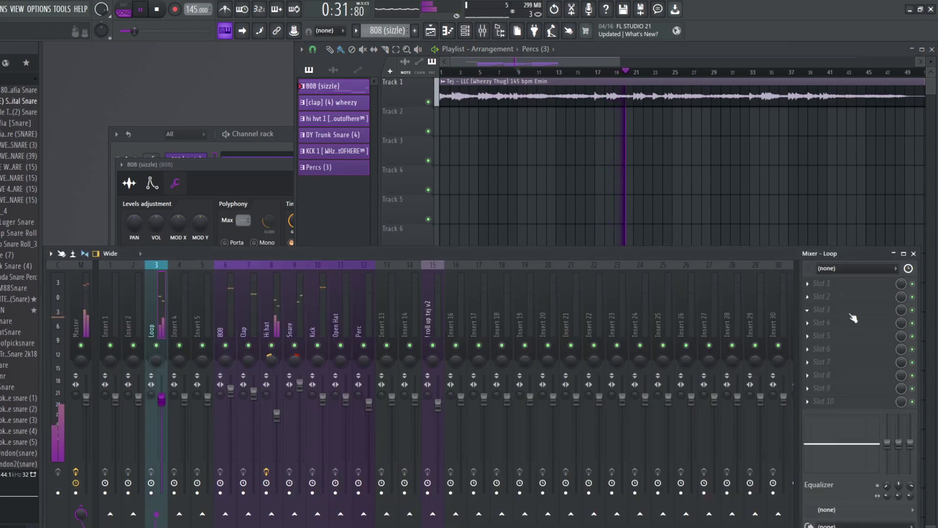
{"action": "left_click", "coordinate": [736, 188]}
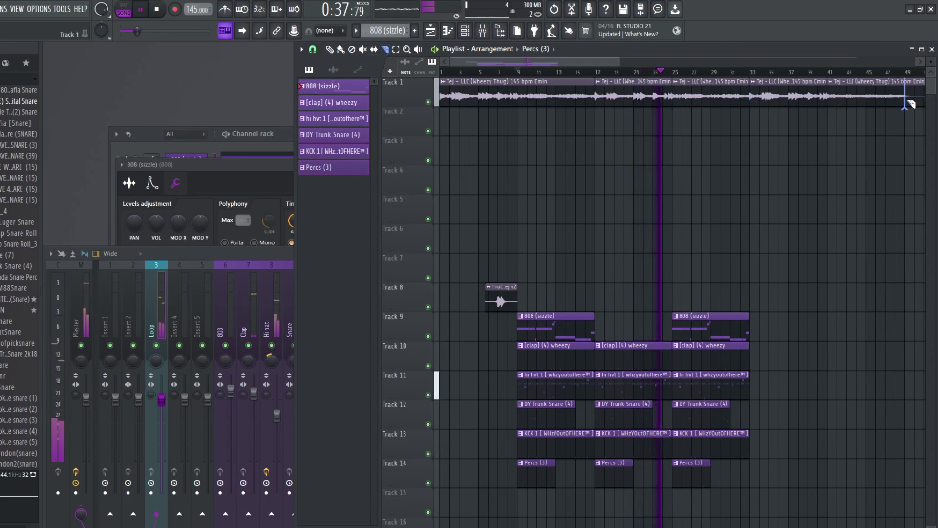
{"action": "left_click_drag", "start_coordinate": [910, 103], "coordinate": [907, 112]}
{"action": "scroll", "coordinate": [899, 113], "scroll_direction": "down", "scroll_amount": 1}
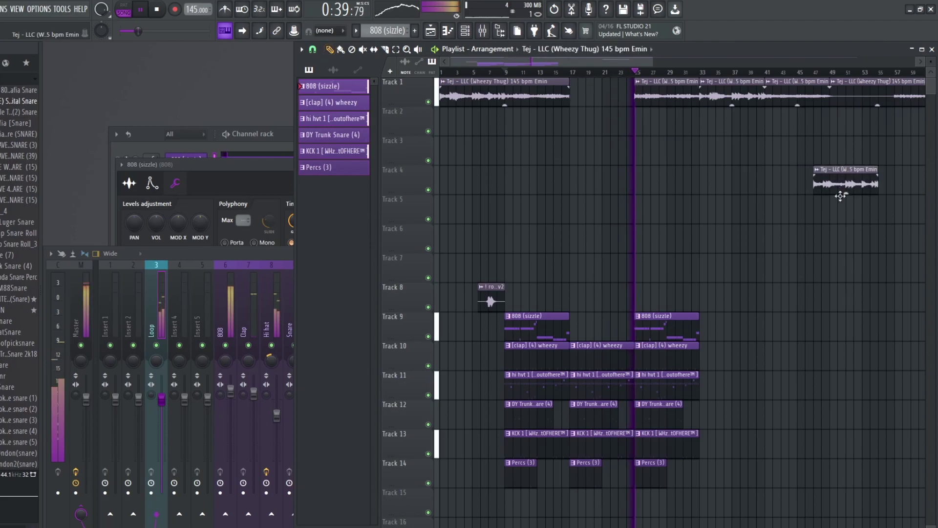
- Arrange loop slices on Track 2 at bar 17 and Track 3 at bar 25, and park another on Track 4 past bar 49
{"action": "left_click_drag", "start_coordinate": [824, 193], "coordinate": [864, 193]}
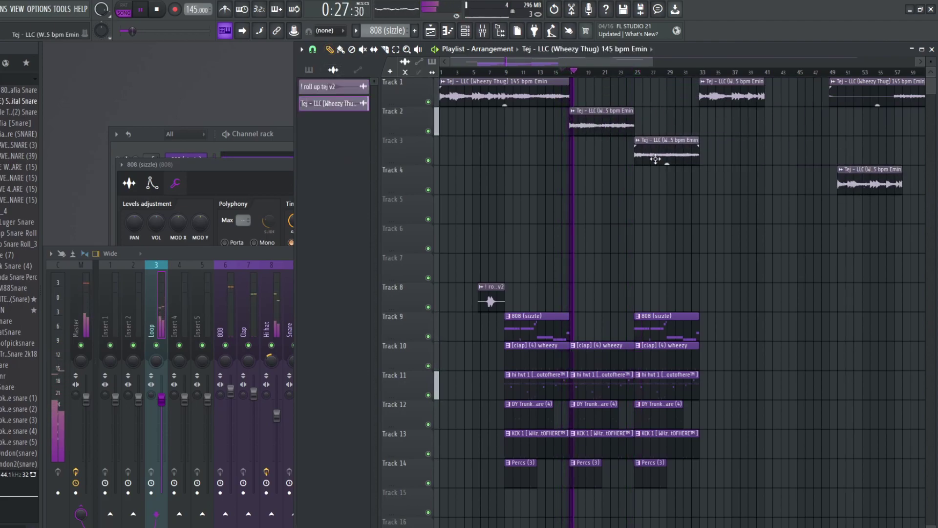
{"action": "scroll", "coordinate": [604, 267], "scroll_direction": "up", "scroll_amount": 4}
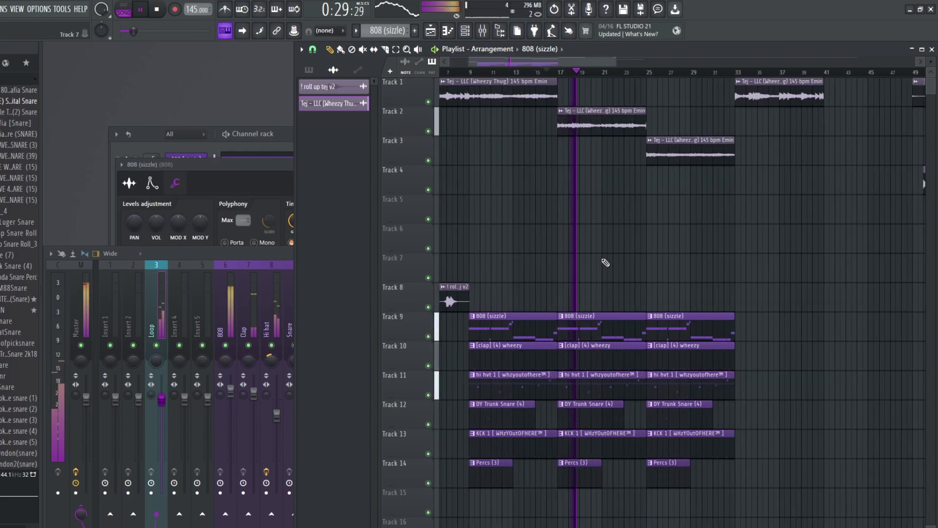
{"action": "scroll", "coordinate": [611, 259], "scroll_direction": "down", "scroll_amount": 5}
{"action": "scroll", "coordinate": [604, 248], "scroll_direction": "up", "scroll_amount": 4}
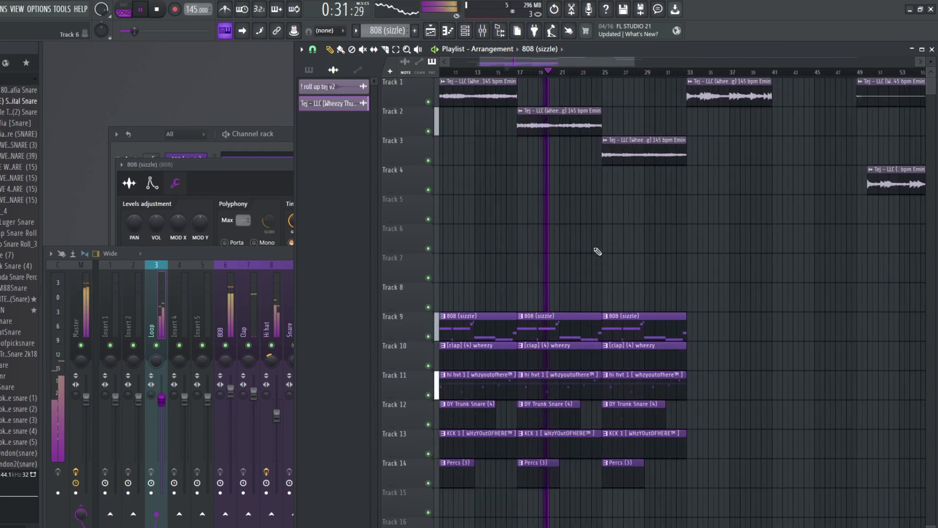
- Delete the Percs (3) clip at bar 17 and the DY Trunk Snare (4) clip at bar 25
{"action": "right_click", "coordinate": [572, 469]}
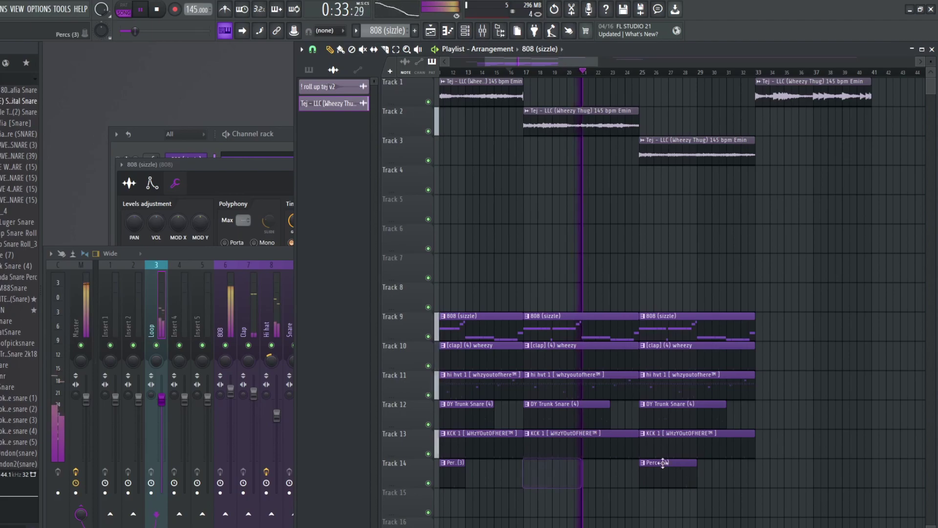
{"action": "scroll", "coordinate": [669, 440], "scroll_direction": "down", "scroll_amount": 3}
{"action": "right_click", "coordinate": [668, 418]}
{"action": "right_click", "coordinate": [596, 412]}
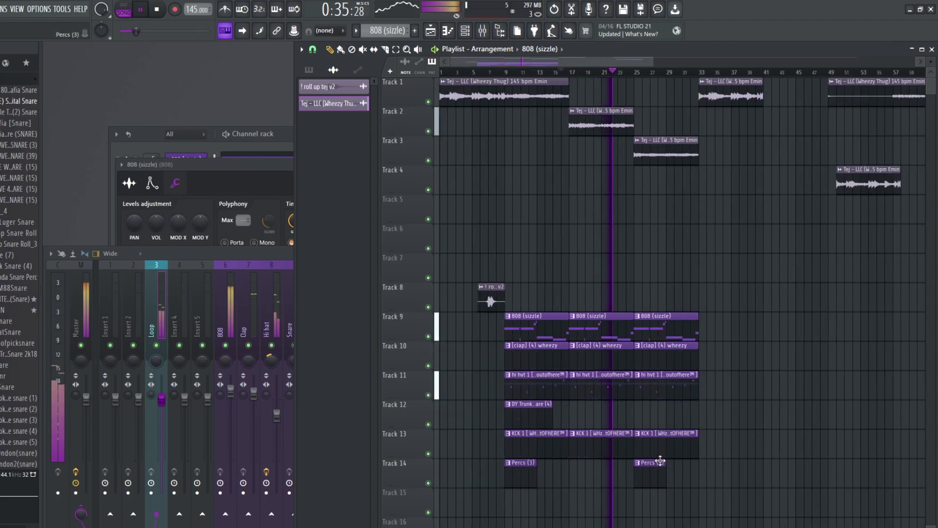
{"action": "key", "text": "ctrl+z"}
{"action": "scroll", "coordinate": [684, 475], "scroll_direction": "up", "scroll_amount": 3}
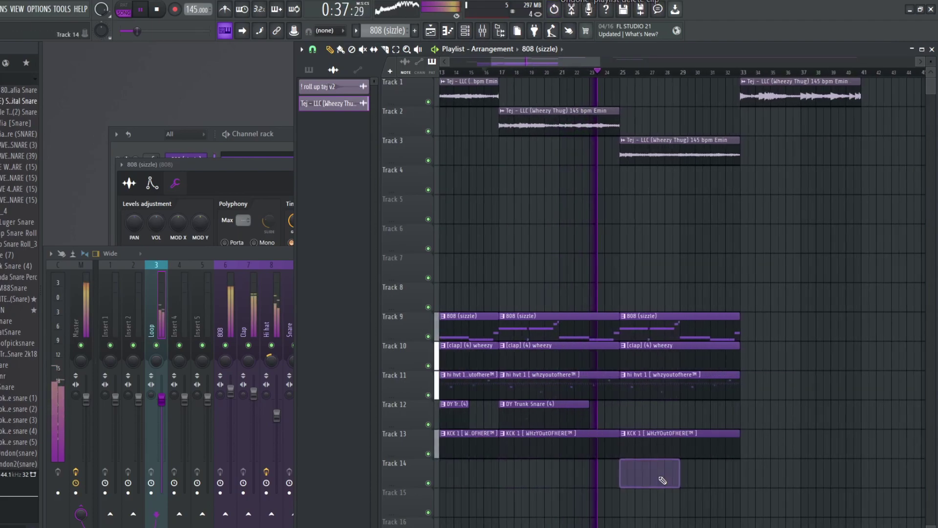
{"action": "scroll", "coordinate": [657, 465], "scroll_direction": "up", "scroll_amount": 2}
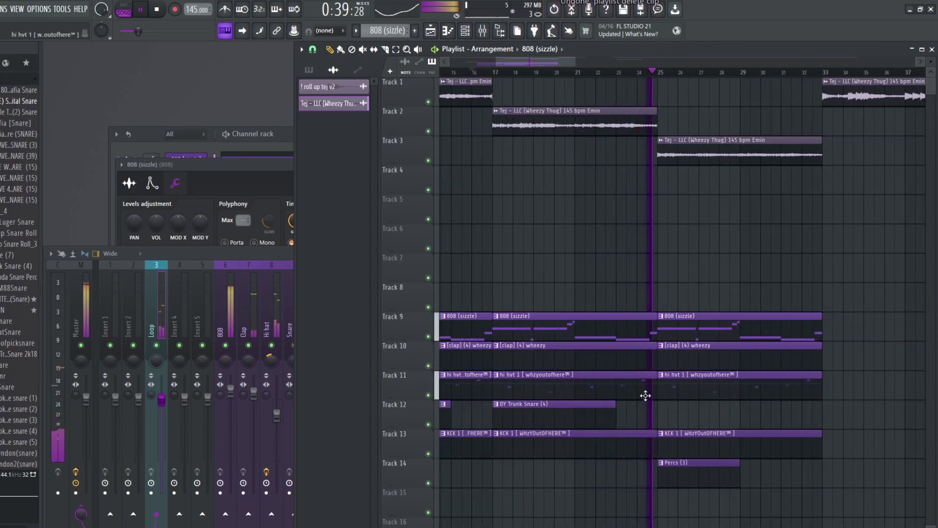
- Remove the softer extra clap hit at the end of bar 4 from the [clap] (4) wheezy pattern
{"action": "double_click", "coordinate": [632, 352]}
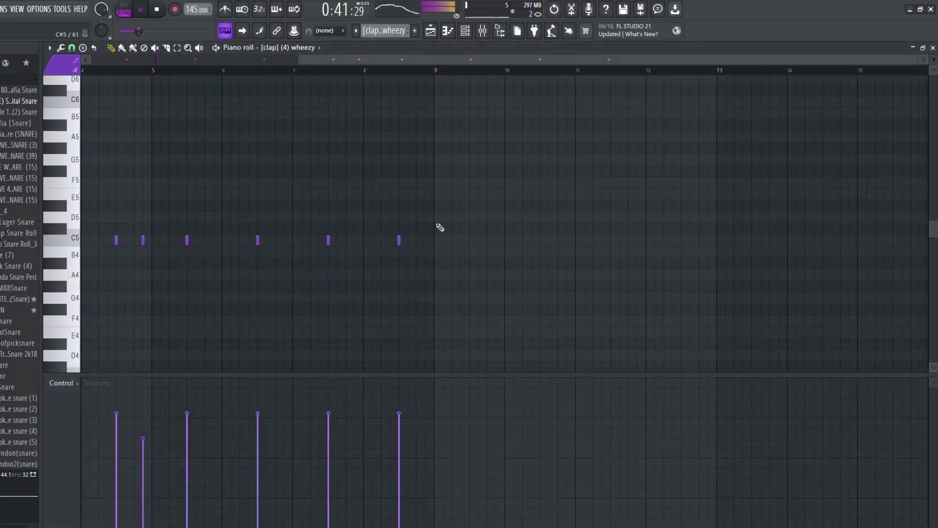
{"action": "left_click", "coordinate": [933, 48]}
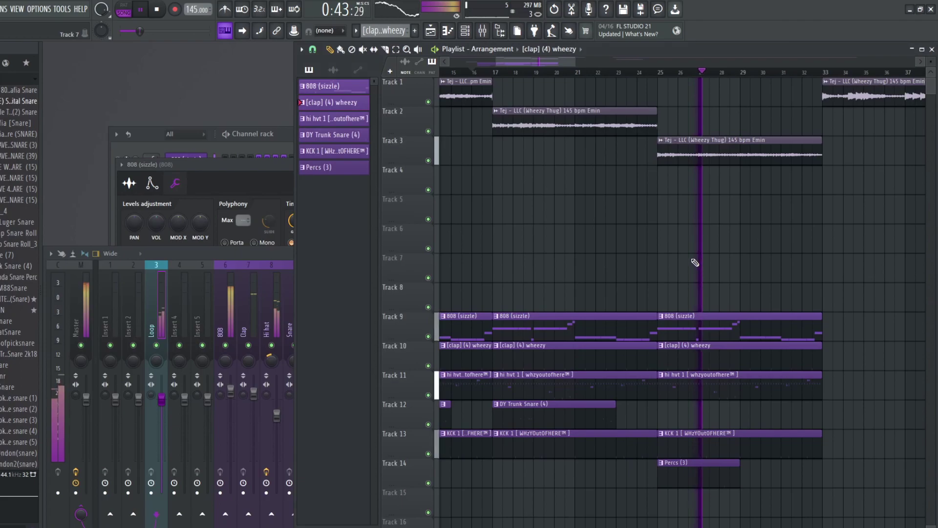
{"action": "double_click", "coordinate": [721, 359]}
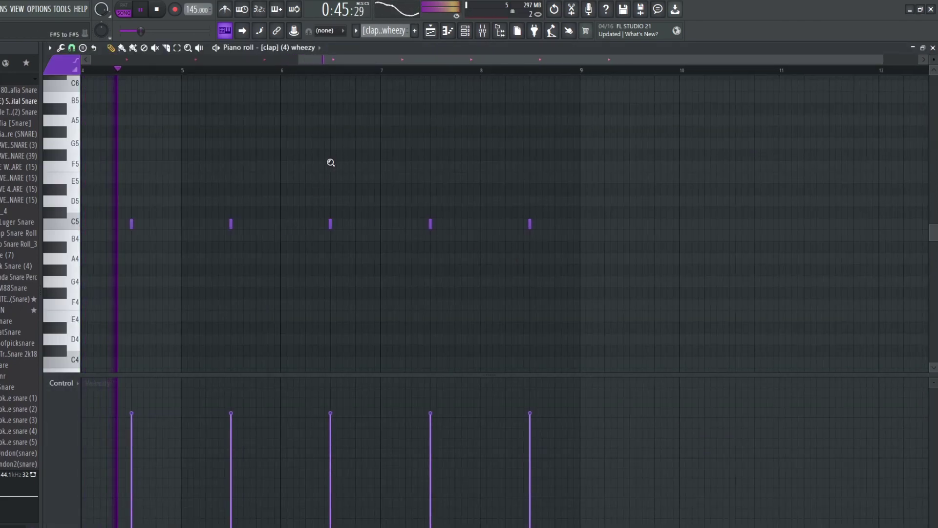
{"action": "left_click", "coordinate": [933, 48]}
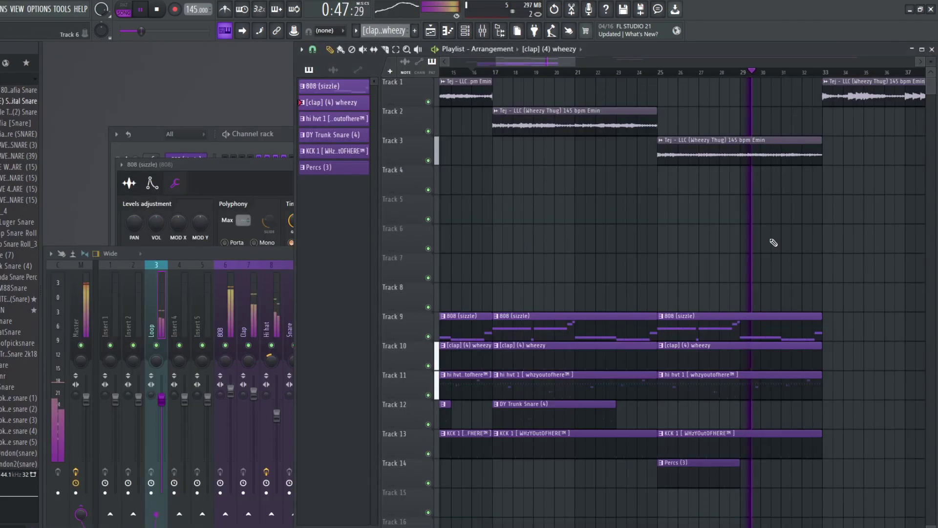
- Shorten the last hi-hat clip on Track 11 so it ends slightly before bar 33
{"action": "scroll", "coordinate": [723, 264], "scroll_direction": "down", "scroll_amount": 5}
{"action": "scroll", "coordinate": [572, 338], "scroll_direction": "up", "scroll_amount": 7}
{"action": "left_click_drag", "start_coordinate": [577, 388], "coordinate": [568, 391]}
{"action": "scroll", "coordinate": [652, 286], "scroll_direction": "down", "scroll_amount": 5}
{"action": "left_click_drag", "start_coordinate": [618, 319], "coordinate": [589, 323]}
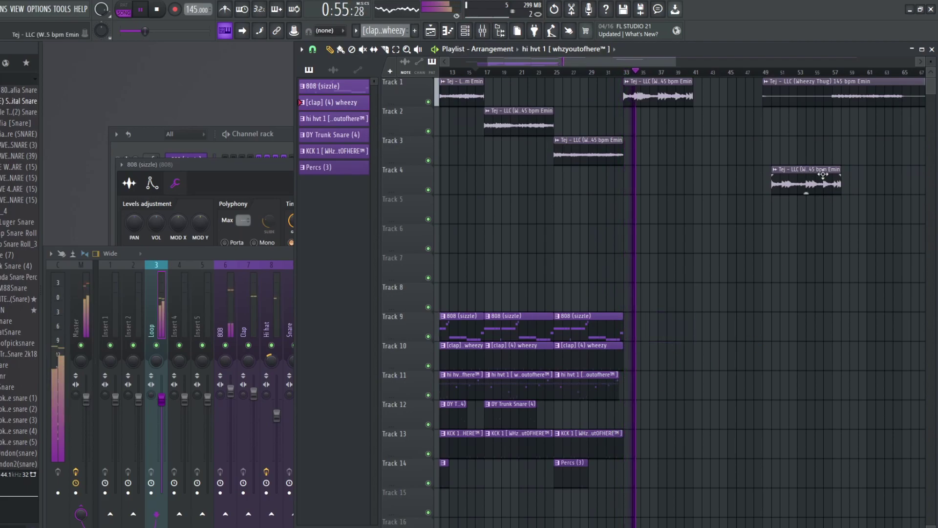
- Move the parked loop slice from Track 4 to Track 3 at bar 41
{"action": "left_click", "coordinate": [742, 142]}
{"action": "scroll", "coordinate": [763, 141], "scroll_direction": "down", "scroll_amount": 4}
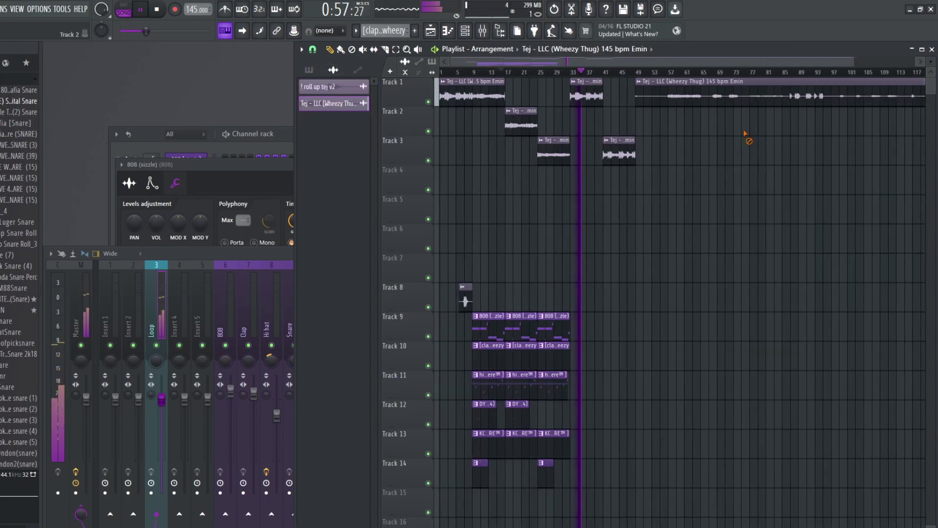